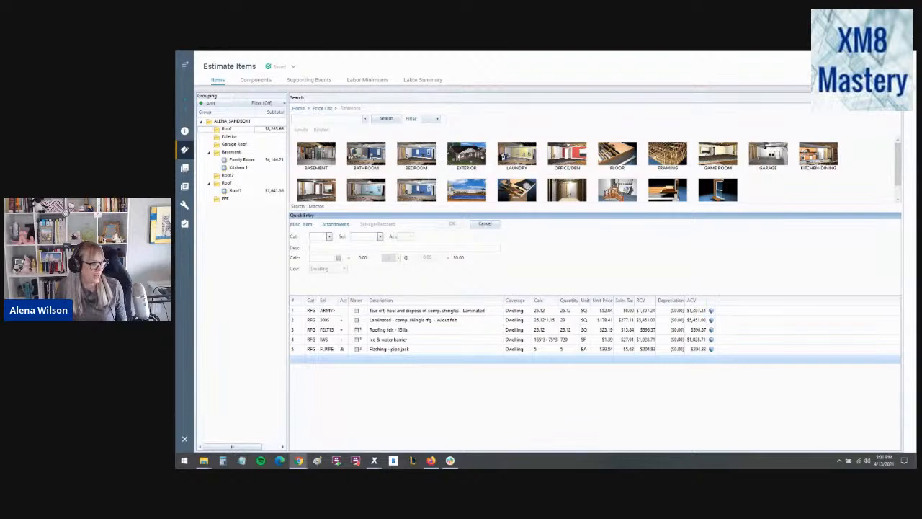
- Browse the personal macros and compare the laminated roof macros for adjuster meetings, EagleView or Hover, gambrel roofs and supplements
{"action": "left_click", "coordinate": [681, 387]}
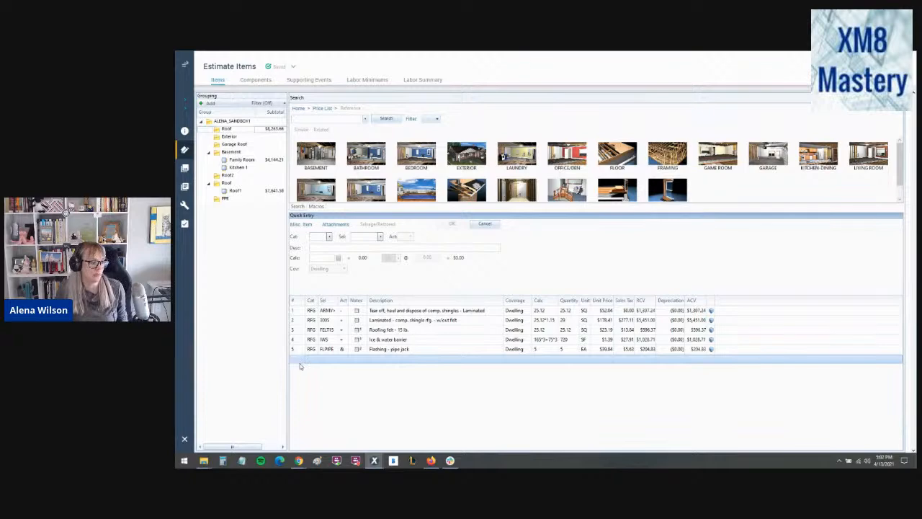
{"action": "left_click", "coordinate": [316, 207]}
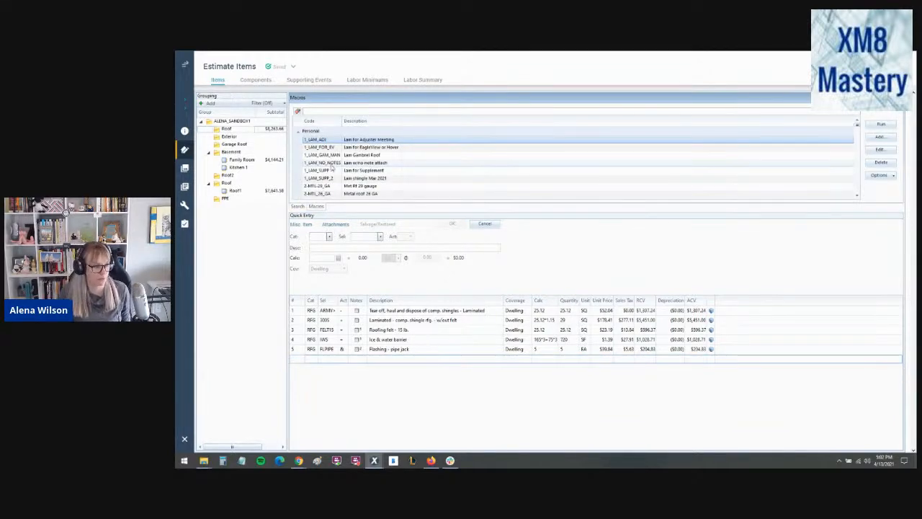
{"action": "scroll", "coordinate": [349, 167], "scroll_direction": "down", "scroll_amount": 3}
{"action": "scroll", "coordinate": [353, 167], "scroll_direction": "down", "scroll_amount": 10}
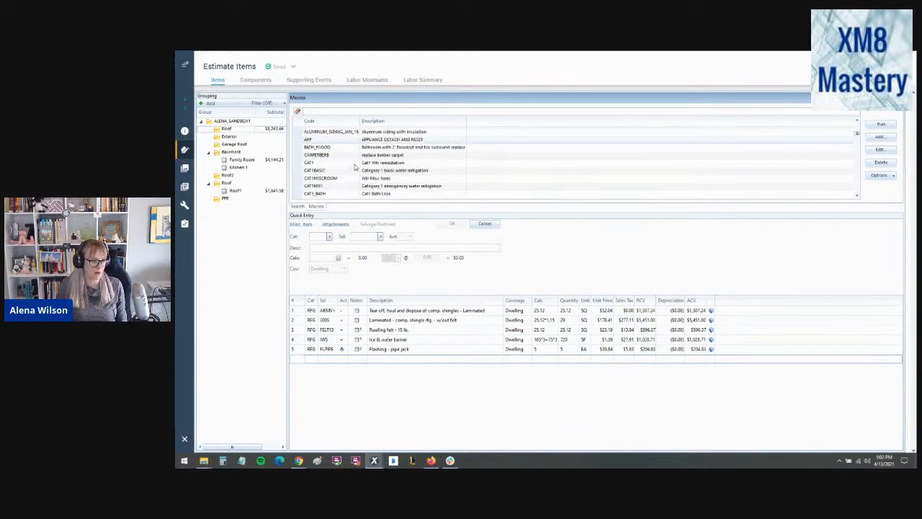
{"action": "scroll", "coordinate": [350, 168], "scroll_direction": "up", "scroll_amount": 12}
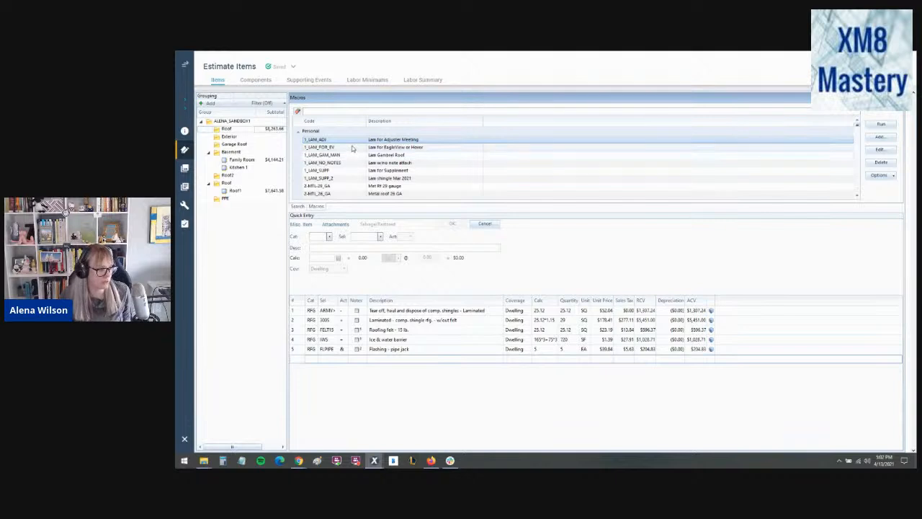
{"action": "left_click", "coordinate": [353, 157]}
{"action": "left_click", "coordinate": [351, 173]}
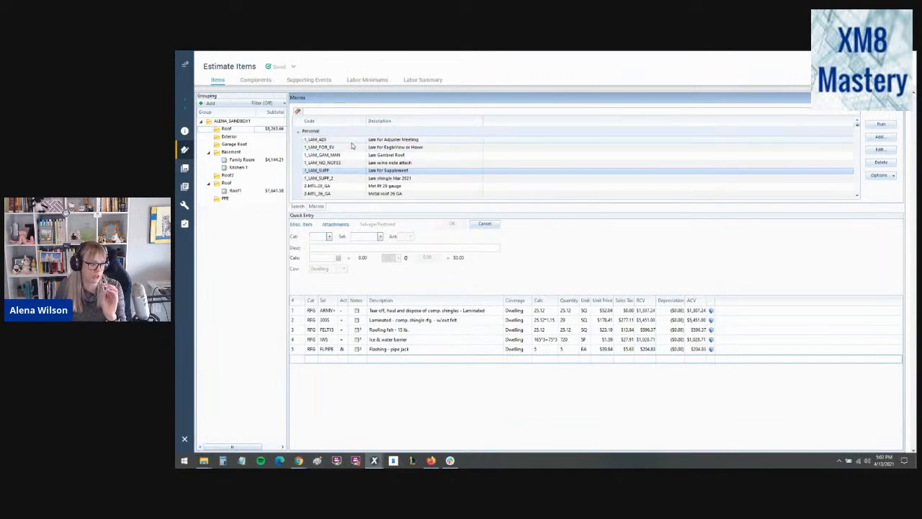
{"action": "left_click", "coordinate": [352, 142]}
{"action": "left_click", "coordinate": [351, 149]}
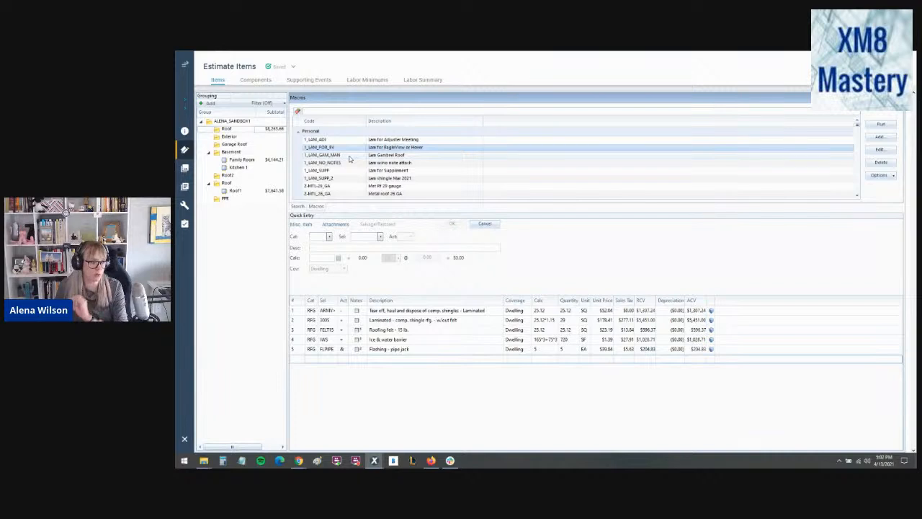
{"action": "left_click", "coordinate": [349, 156]}
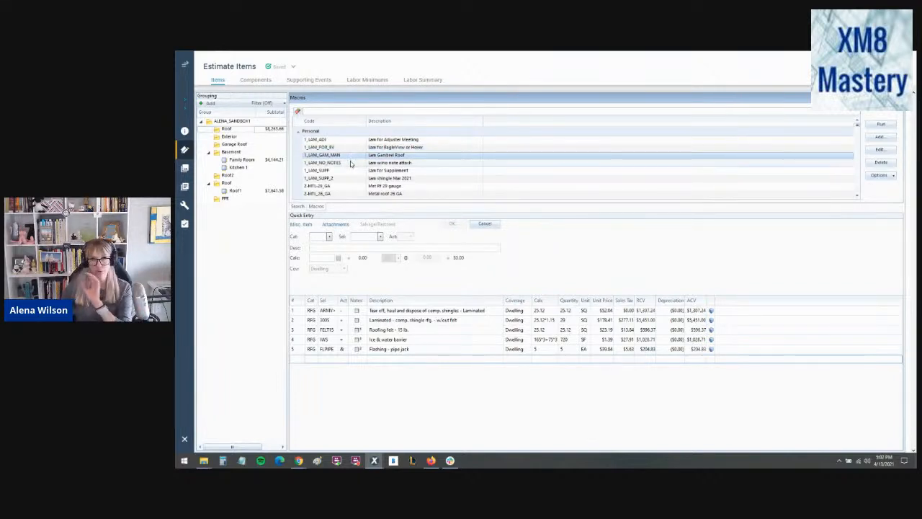
{"action": "left_click", "coordinate": [344, 171]}
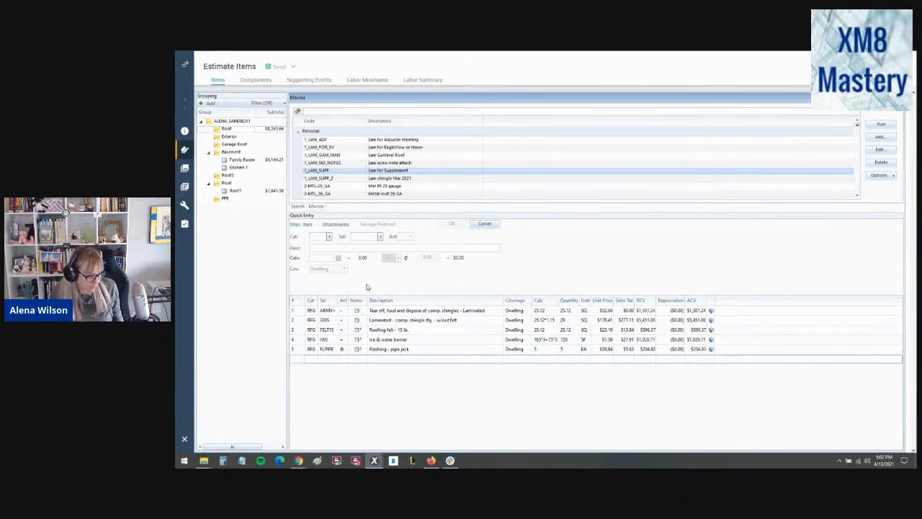
- Run the 1_LAM_SUPP macro on the blank line below the Roof items, allowing all duplicate items
{"action": "left_click", "coordinate": [299, 361]}
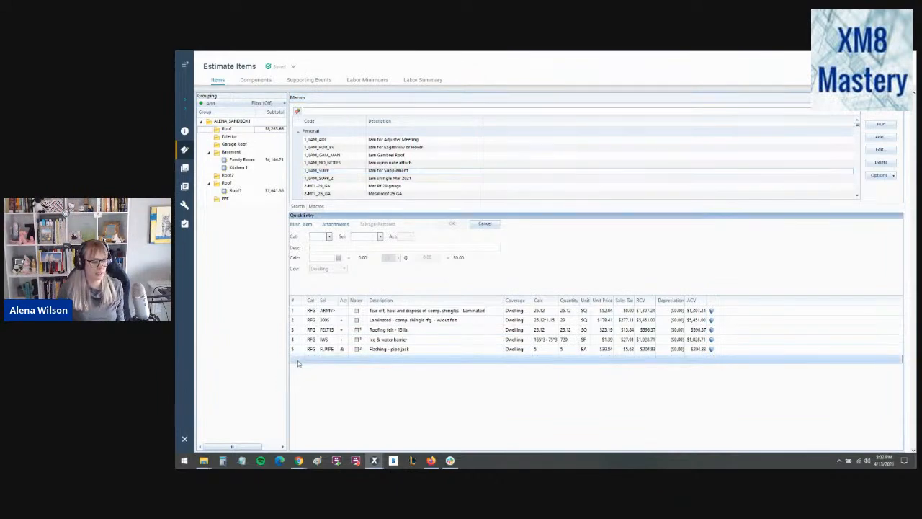
{"action": "left_click", "coordinate": [393, 173]}
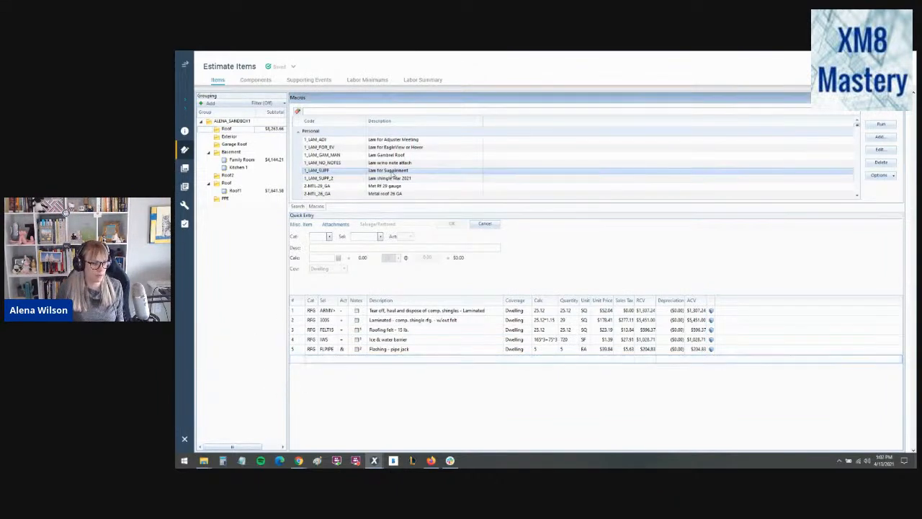
{"action": "double_click", "coordinate": [394, 173]}
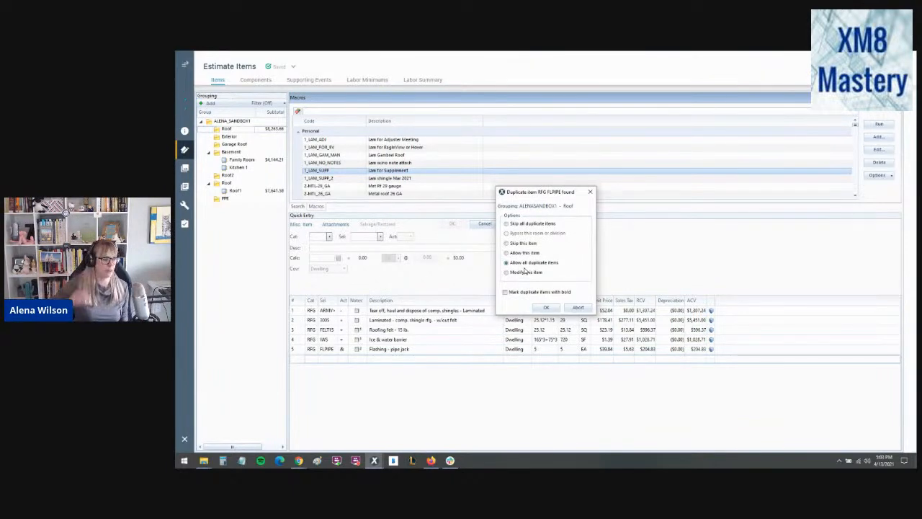
{"action": "key", "text": "ctrl"}
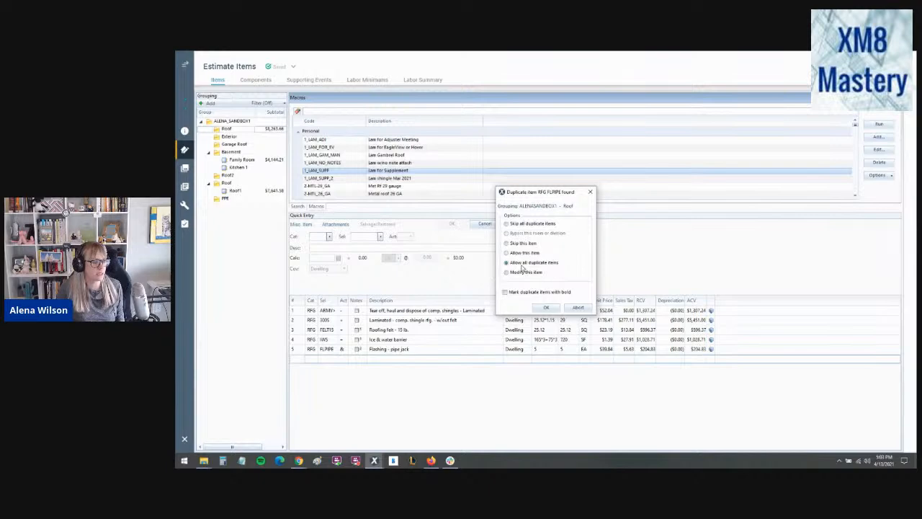
{"action": "left_click", "coordinate": [546, 307]}
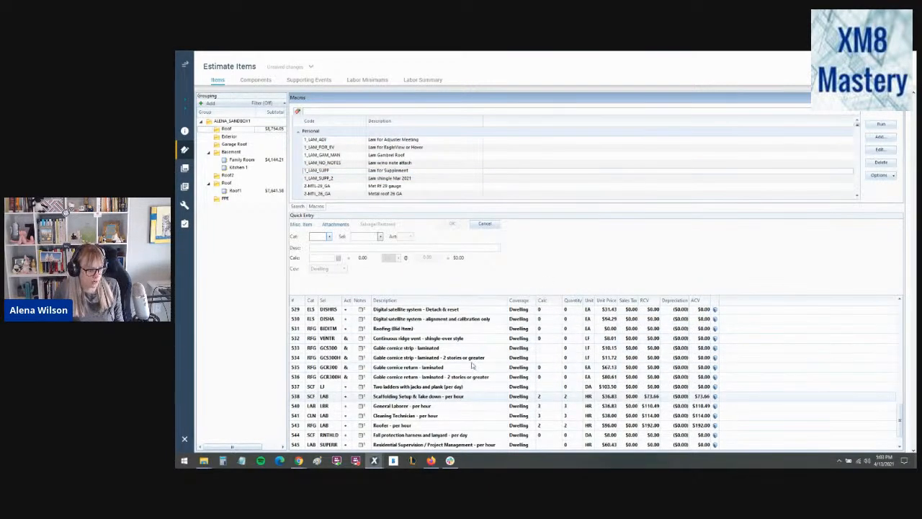
- Delete the 30 lb. roofing felt and the W profile valley metal from the Roof group's supplement items
{"action": "scroll", "coordinate": [469, 359], "scroll_direction": "up", "scroll_amount": 10}
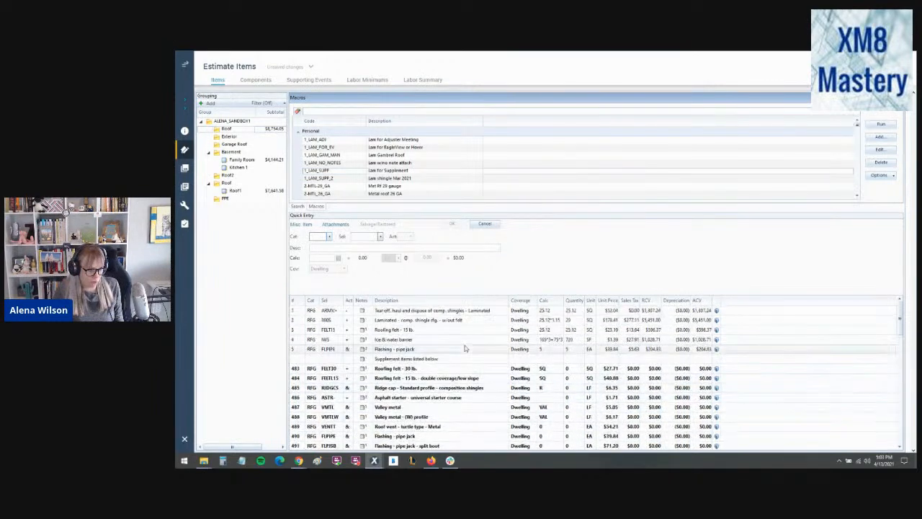
{"action": "left_click", "coordinate": [289, 369]}
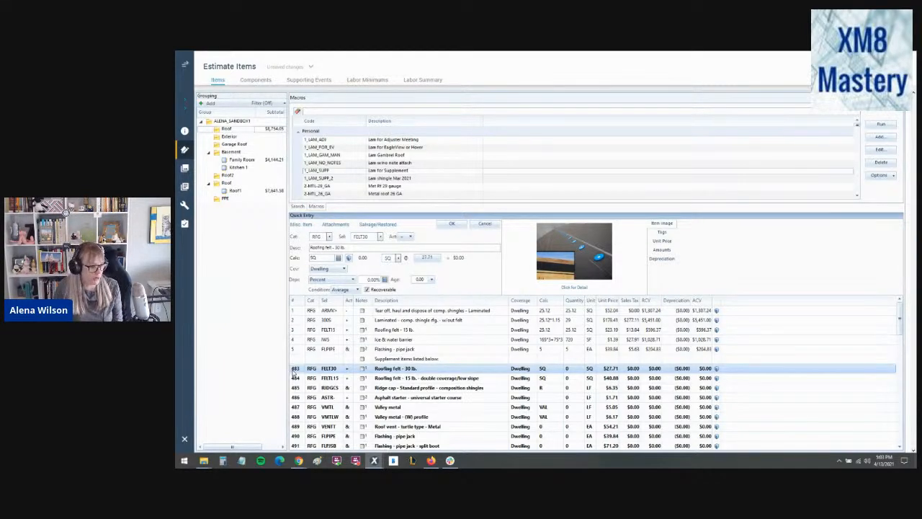
{"action": "key", "text": "Delete"}
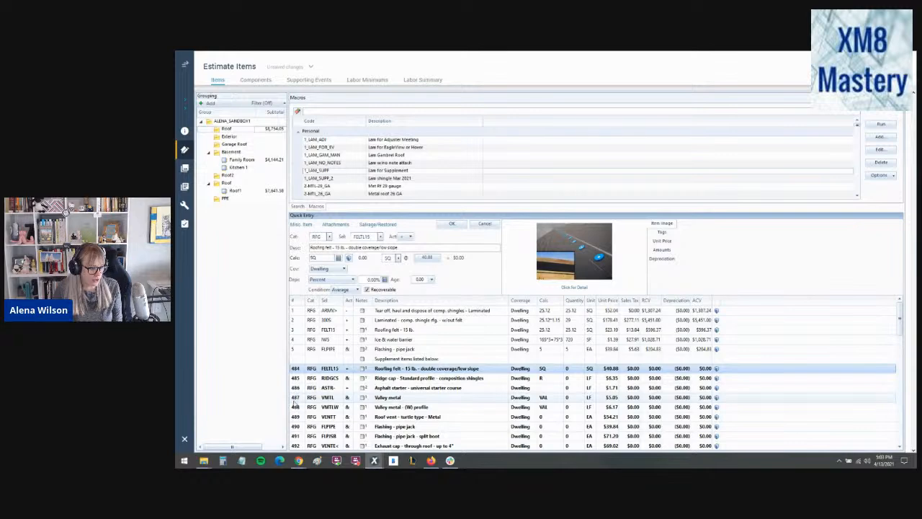
{"action": "left_click", "coordinate": [294, 407]}
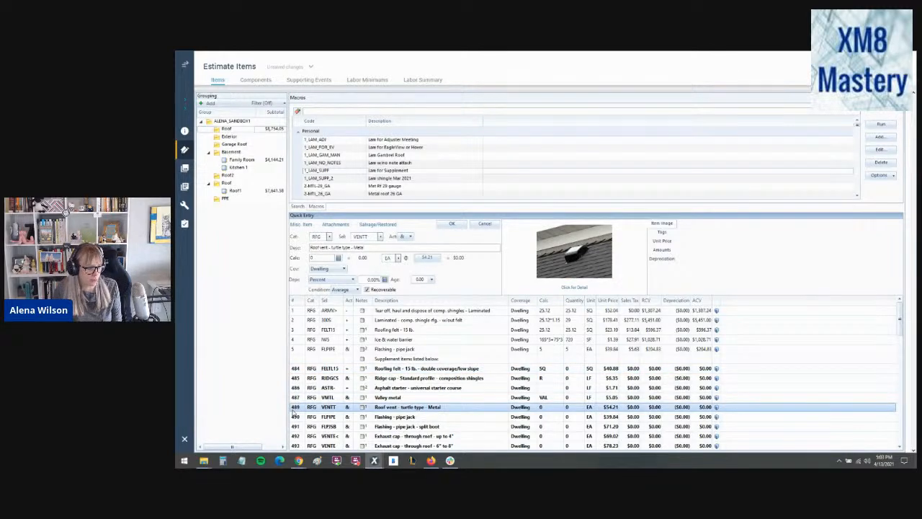
- Delete the consecutive supplement items from the split boot pipe jack flashing through Prime & paint roof vent
{"action": "scroll", "coordinate": [294, 413], "scroll_direction": "down", "scroll_amount": 2}
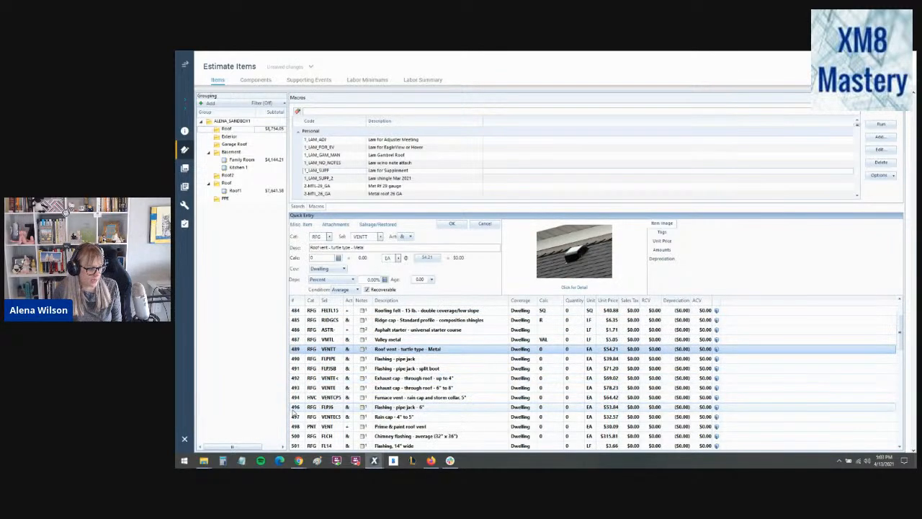
{"action": "left_click", "coordinate": [296, 370]}
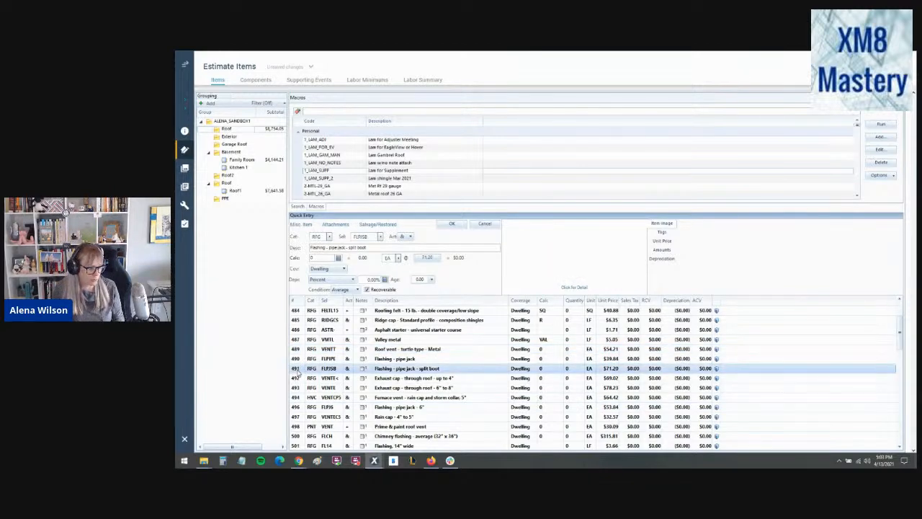
{"action": "scroll", "coordinate": [295, 409], "scroll_direction": "down", "scroll_amount": 1}
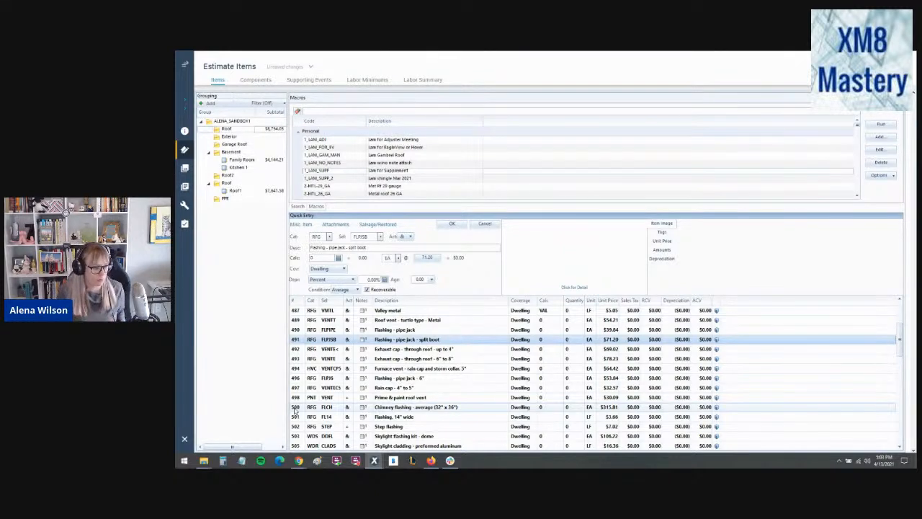
{"action": "left_click", "coordinate": [295, 398], "text": "shift"}
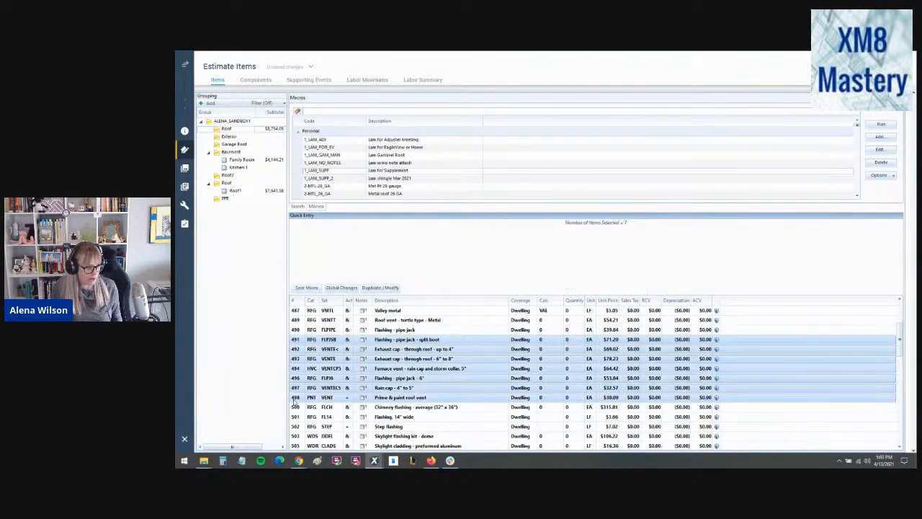
{"action": "key", "text": "Delete"}
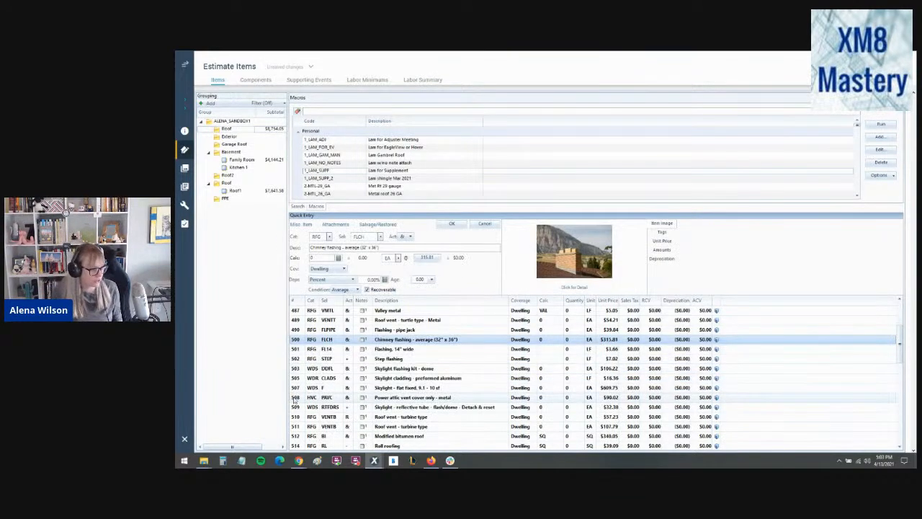
- Review the 14" flashing, dome skylight flashing kit, power attic vent cover and step flashing line items
{"action": "left_click", "coordinate": [296, 351]}
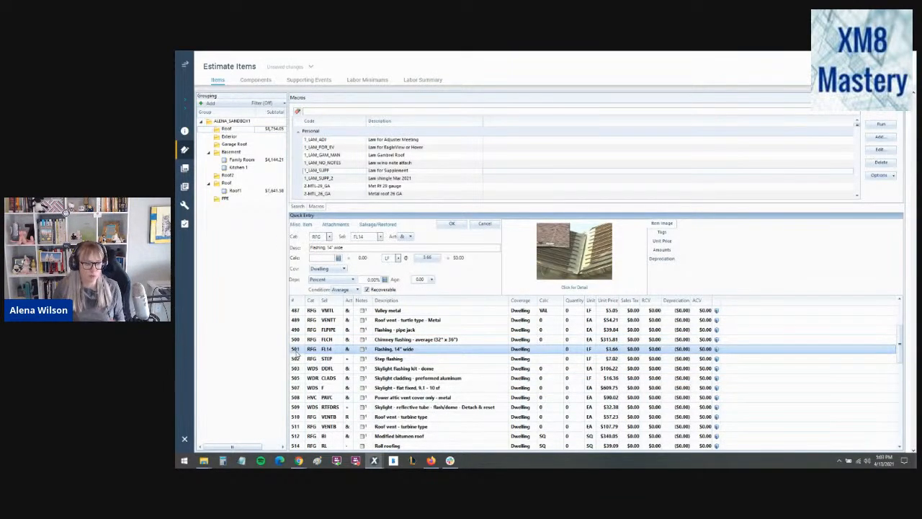
{"action": "left_click", "coordinate": [296, 369]}
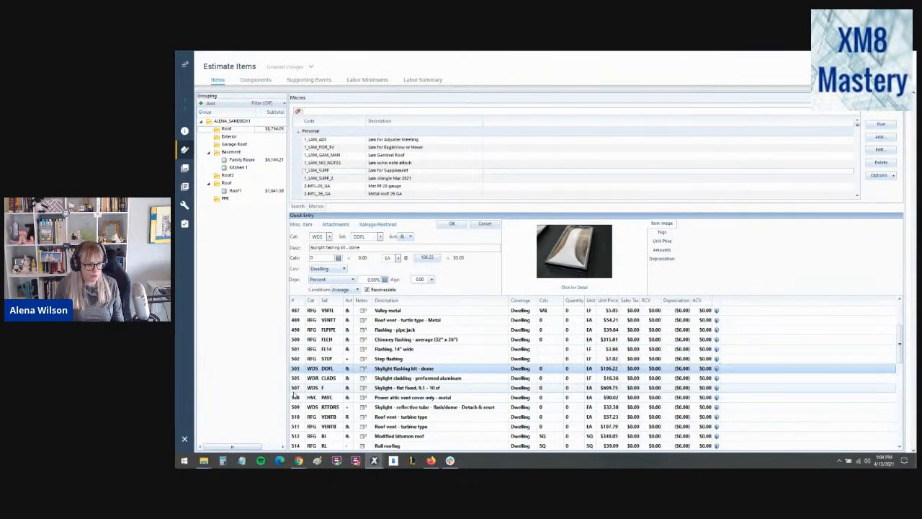
{"action": "left_click", "coordinate": [295, 396]}
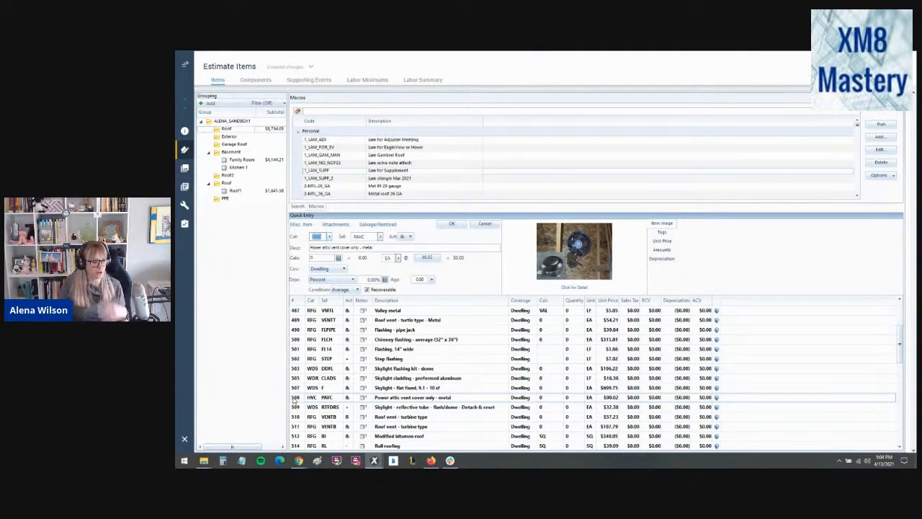
{"action": "left_click", "coordinate": [296, 362]}
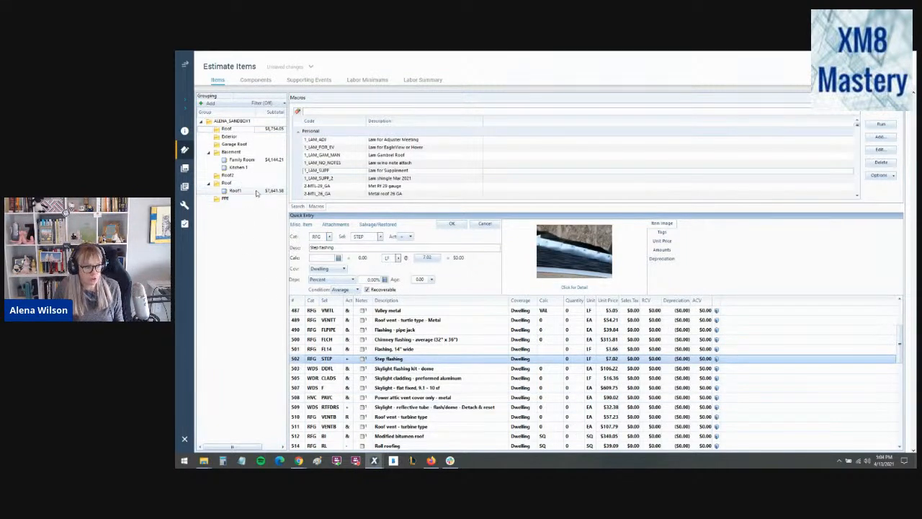
- Add laminated comp. shingle roofing without felt (RFG 300S) to the Exterior group, saving it with a zero quantity
{"action": "left_click", "coordinate": [240, 138]}
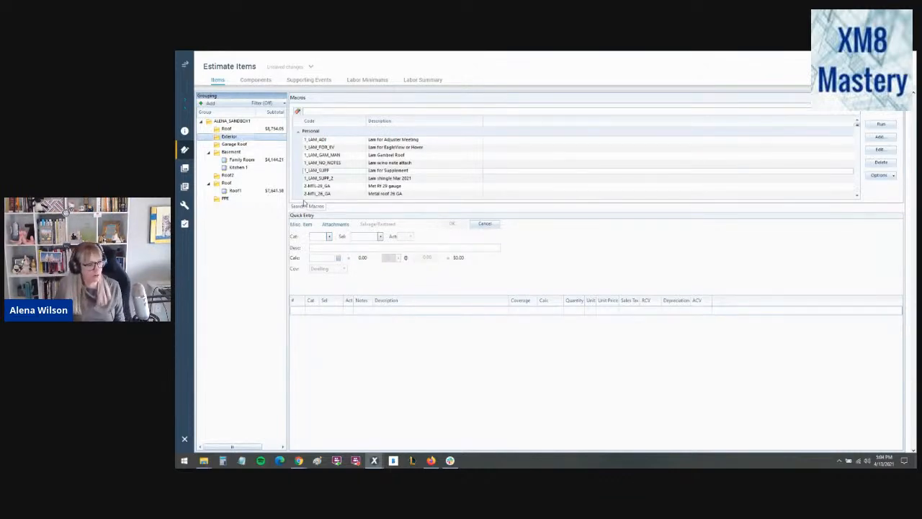
{"action": "left_click", "coordinate": [314, 237]}
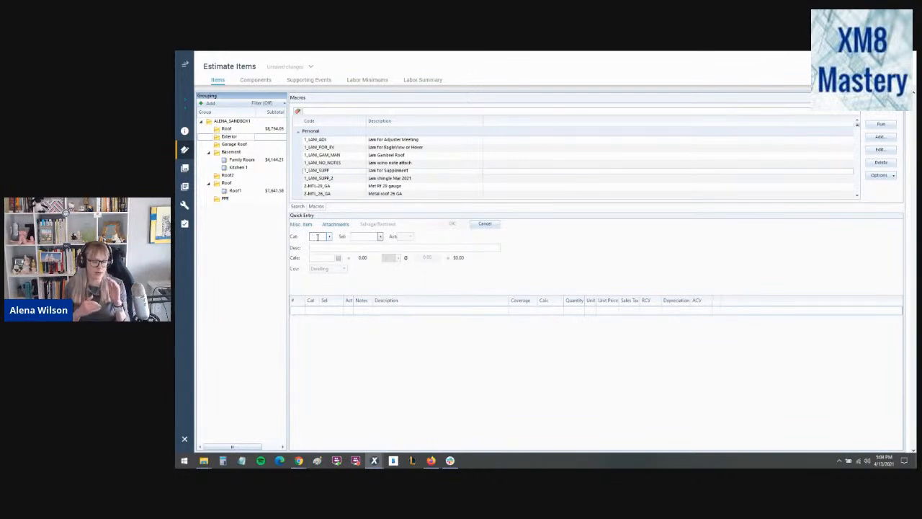
{"action": "type", "text": "RFG"}
{"action": "key", "text": "Tab"}
{"action": "type", "text": "300"}
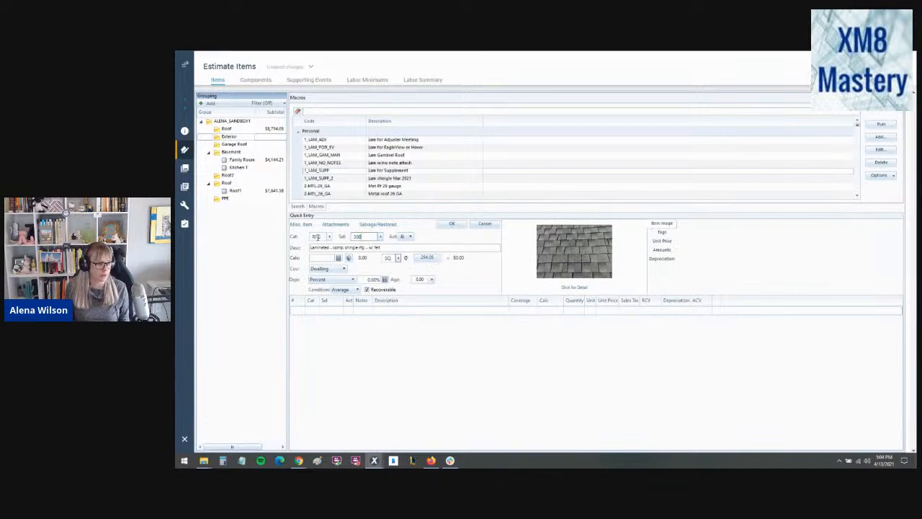
{"action": "type", "text": "S"}
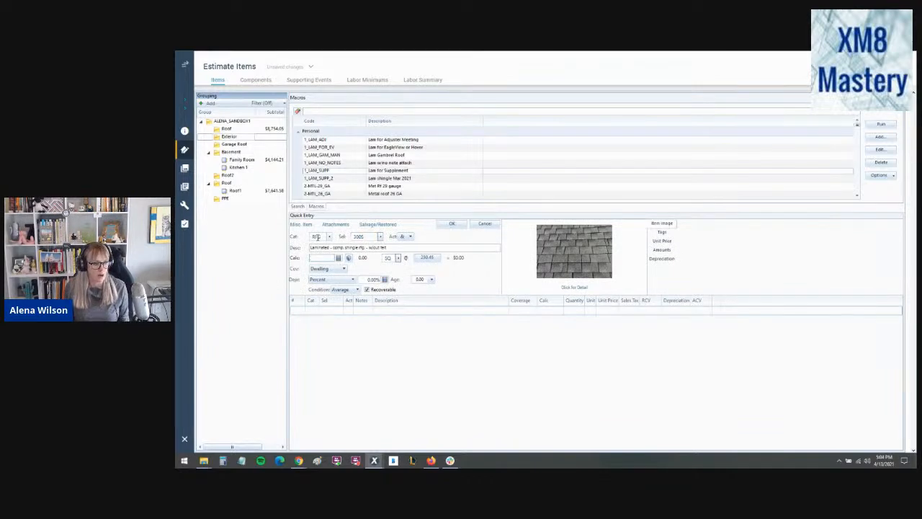
{"action": "key", "text": "Return"}
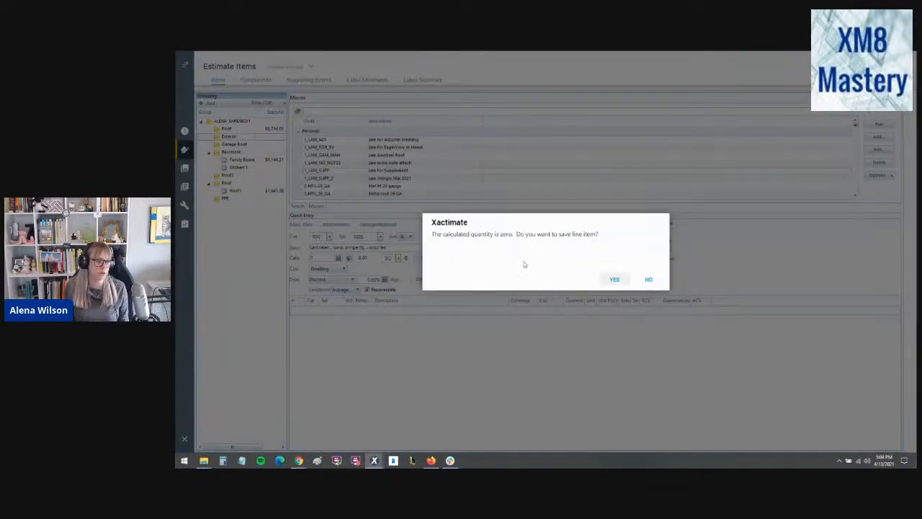
{"action": "left_click", "coordinate": [614, 279]}
- Add 15 lb. roofing felt (RFG FELT15) to the Exterior group, saving it with a zero quantity
{"action": "type", "text": "RF"}
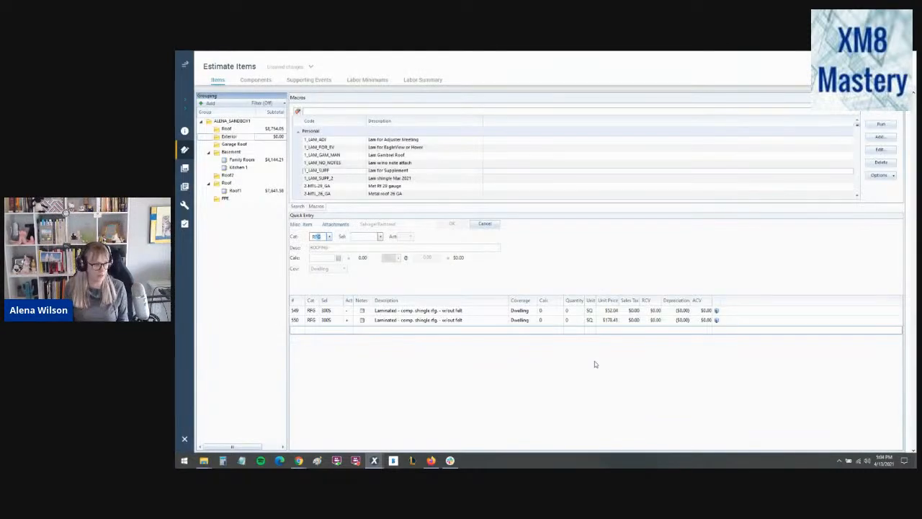
{"action": "type", "text": "G"}
{"action": "type", "text": "FE"}
{"action": "key", "text": "Tab"}
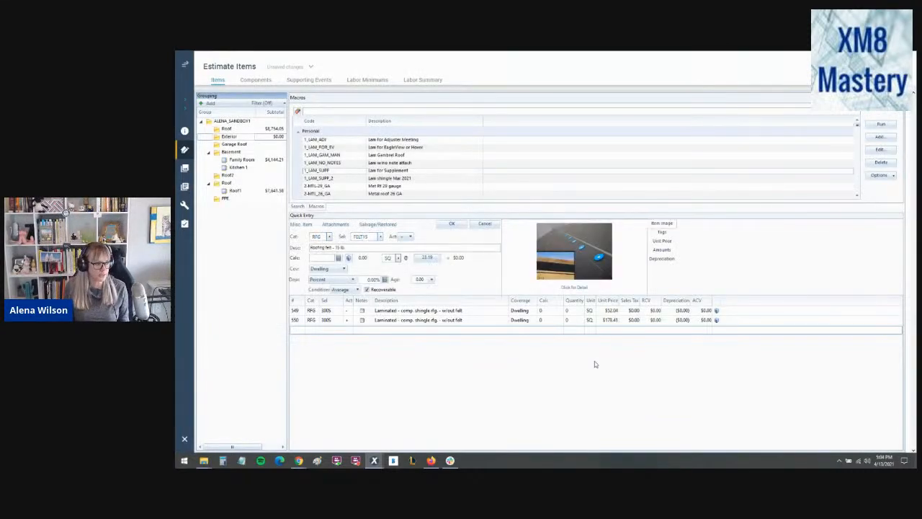
{"action": "left_click", "coordinate": [452, 225]}
{"action": "left_click", "coordinate": [614, 279]}
- Add drip edge (RFG DRIP) to the Exterior group, saving it with a zero quantity
{"action": "type", "text": "RFG"}
{"action": "type", "text": "D"}
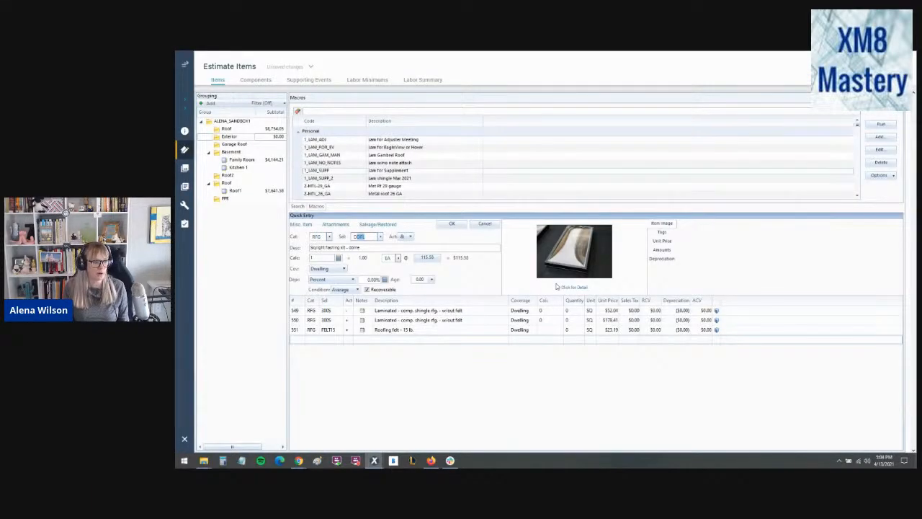
{"action": "type", "text": "RIP"}
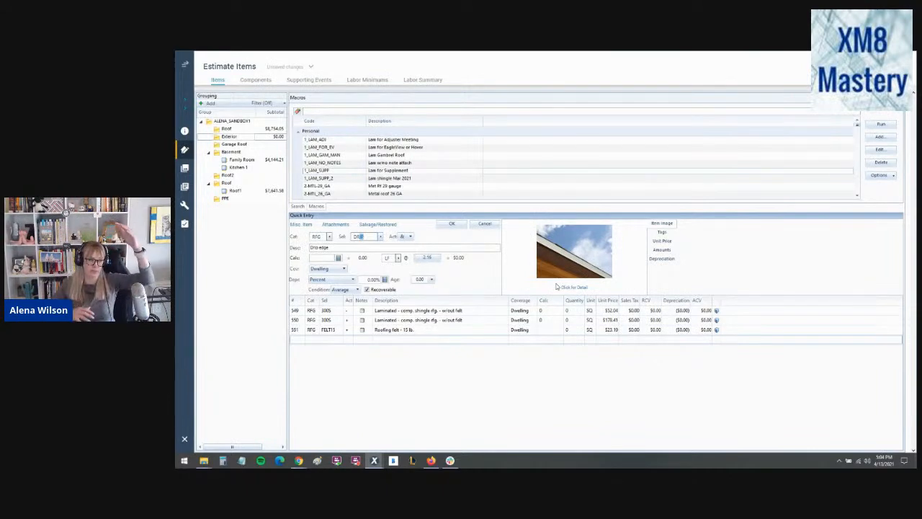
{"action": "left_click", "coordinate": [454, 224]}
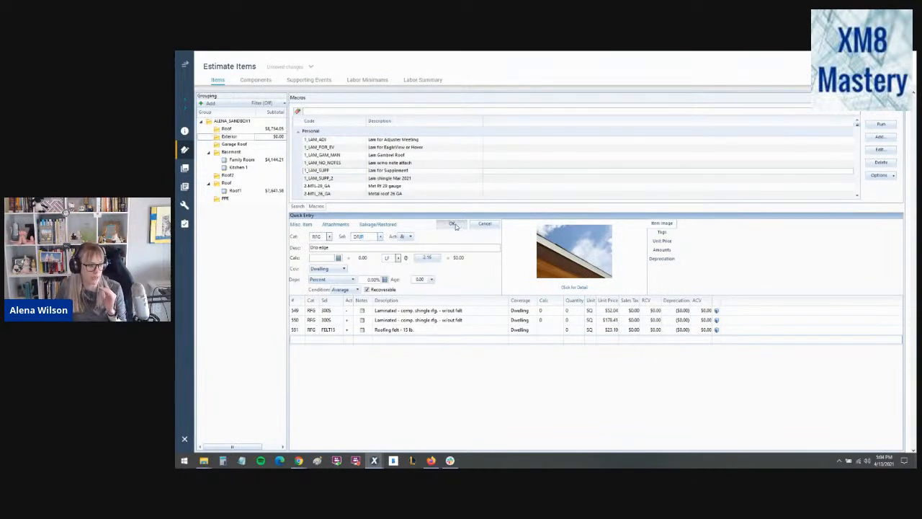
{"action": "left_click", "coordinate": [614, 280]}
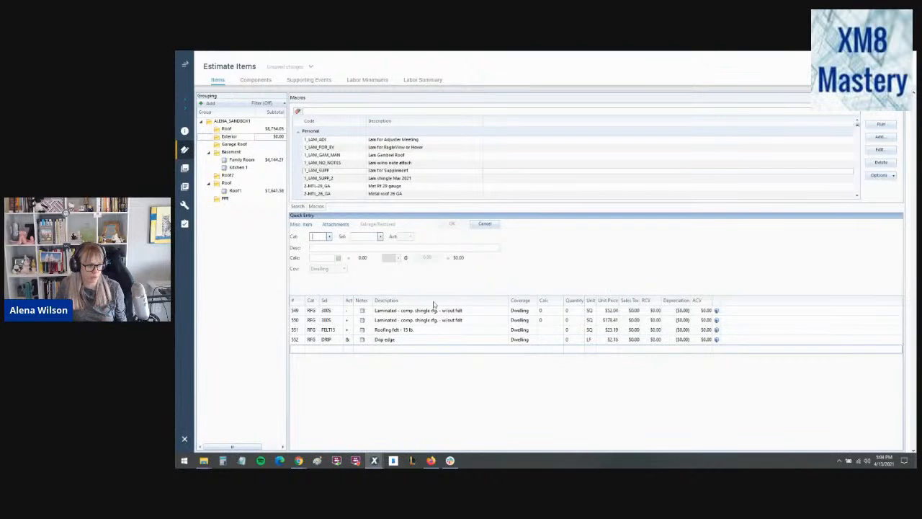
- Try to save all Exterior group line items as a macro with code TEST_LAM and description "Test laminate"
{"action": "left_click", "coordinate": [304, 332]}
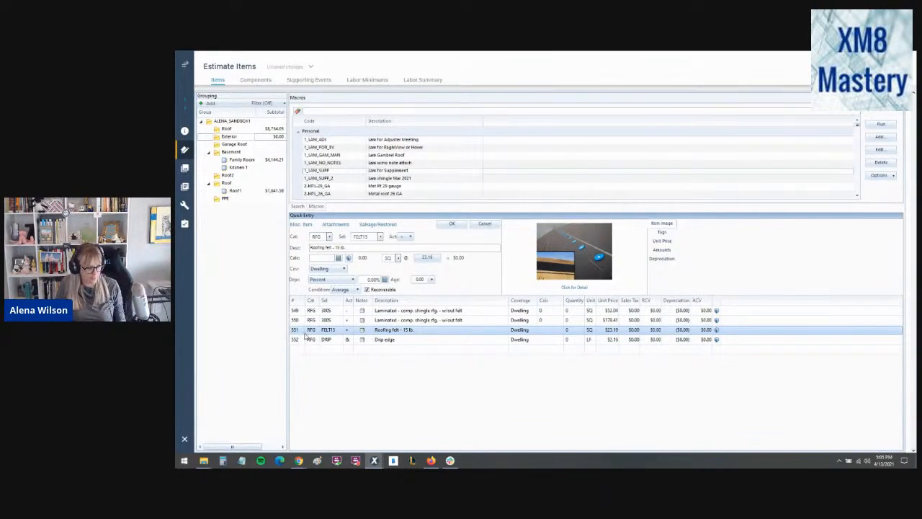
{"action": "key", "text": "ctrl+a"}
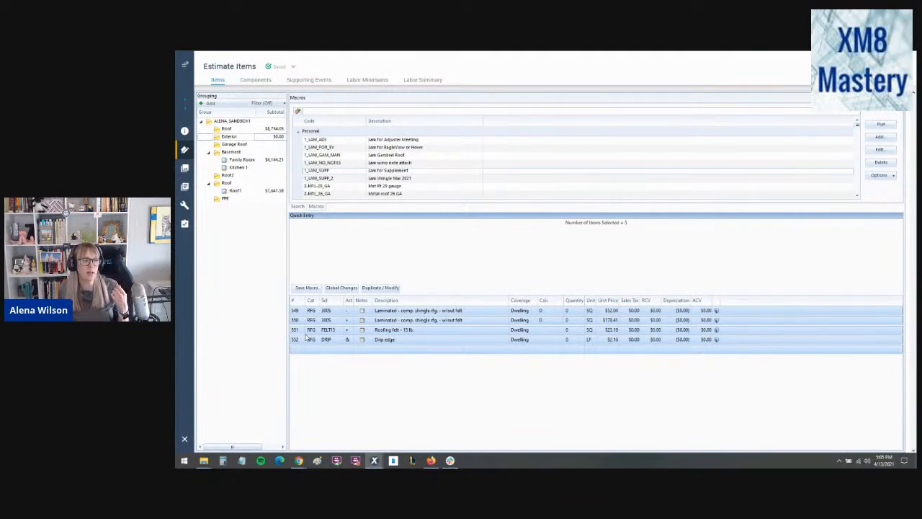
{"action": "left_click", "coordinate": [309, 288]}
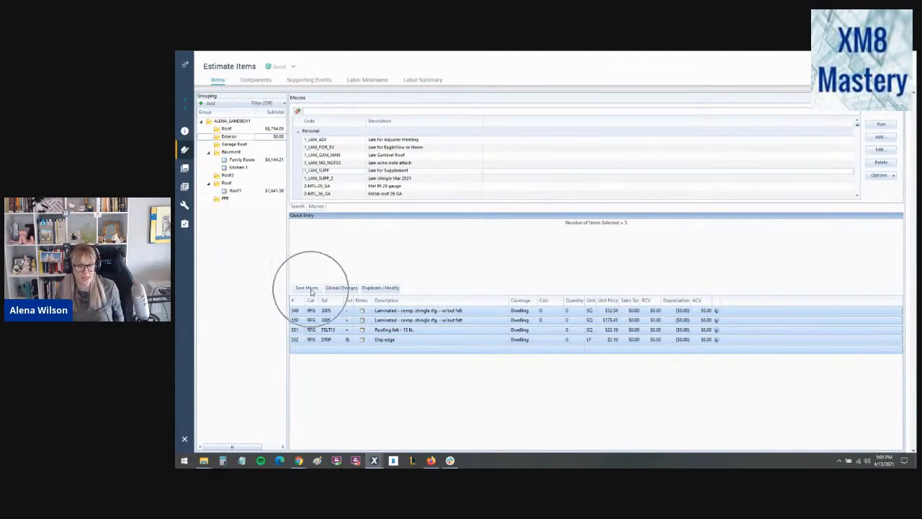
{"action": "key", "text": "ctrl"}
{"action": "key", "text": "ctrl"}
{"action": "key", "text": "ctrl"}
{"action": "key", "text": "ctrl"}
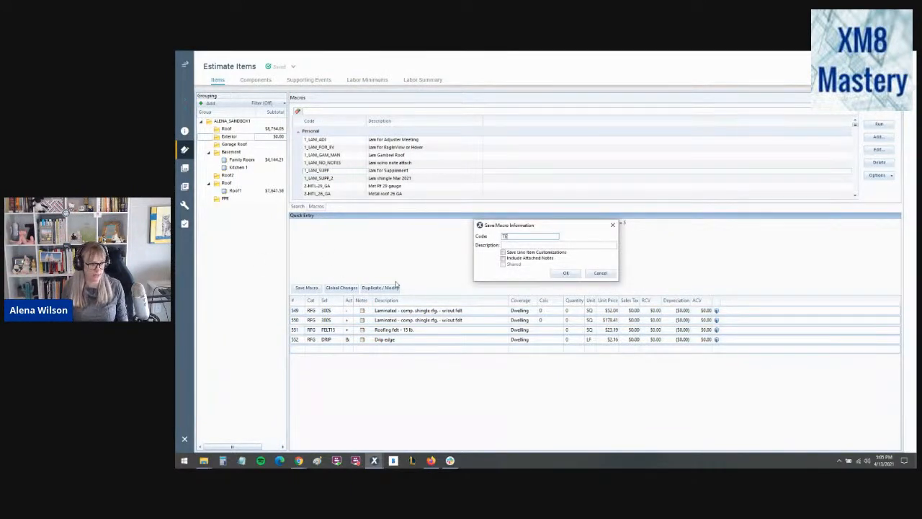
{"action": "type", "text": "_LAM"}
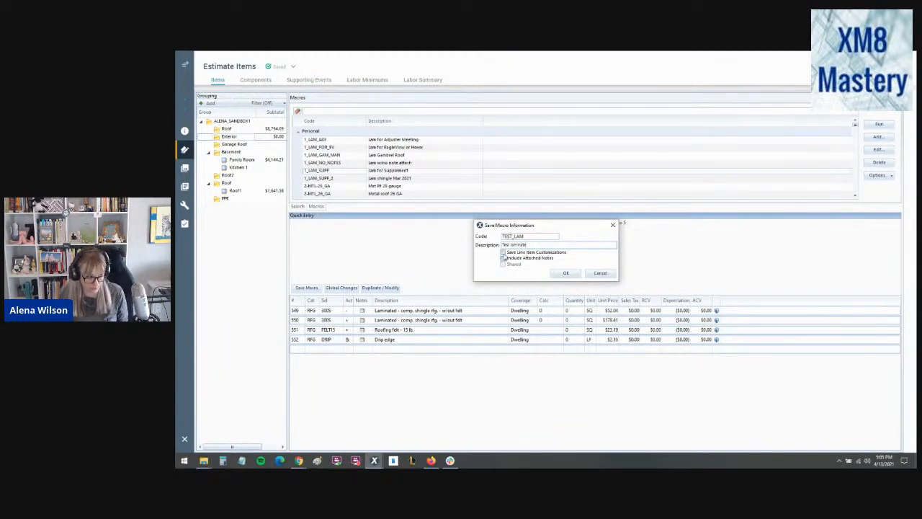
{"action": "left_click", "coordinate": [599, 273]}
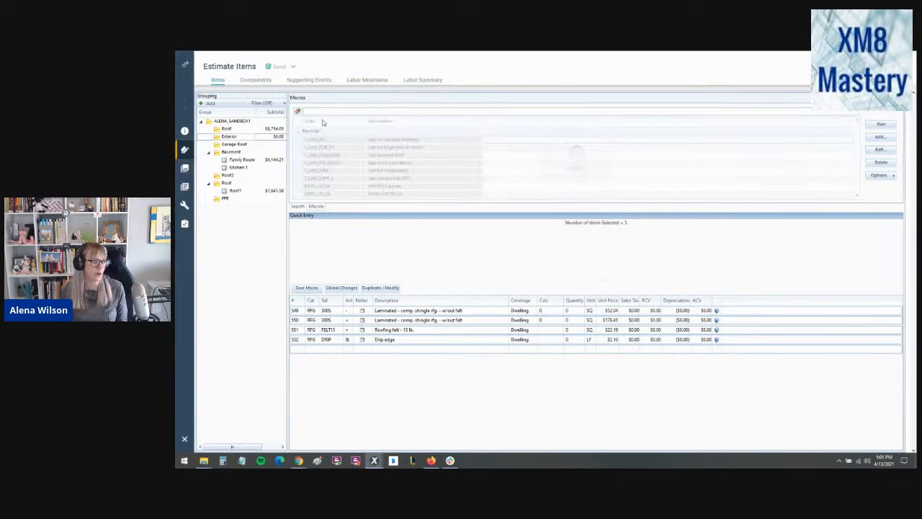
- Read the code note attached to the Roof group's 15 lb. double coverage/low slope roofing felt item
{"action": "left_click", "coordinate": [272, 132]}
{"action": "scroll", "coordinate": [436, 369], "scroll_direction": "up", "scroll_amount": 3}
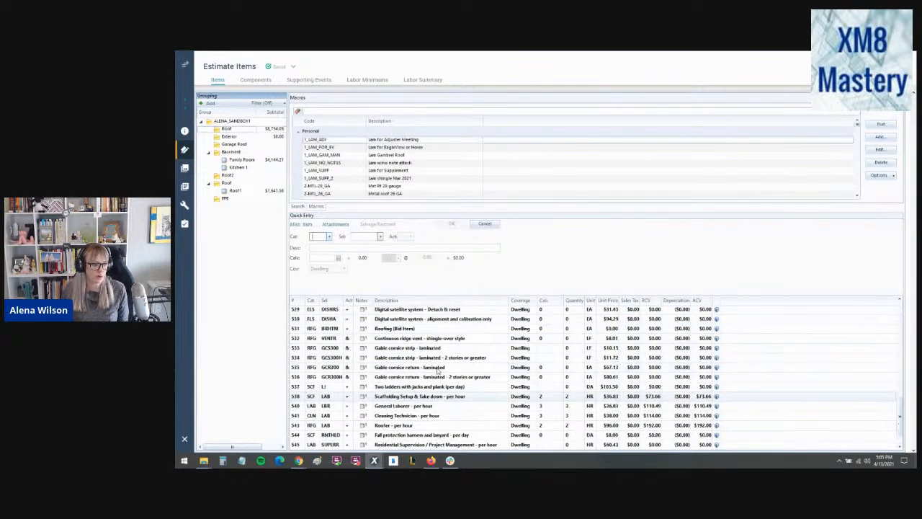
{"action": "scroll", "coordinate": [435, 369], "scroll_direction": "up", "scroll_amount": 12}
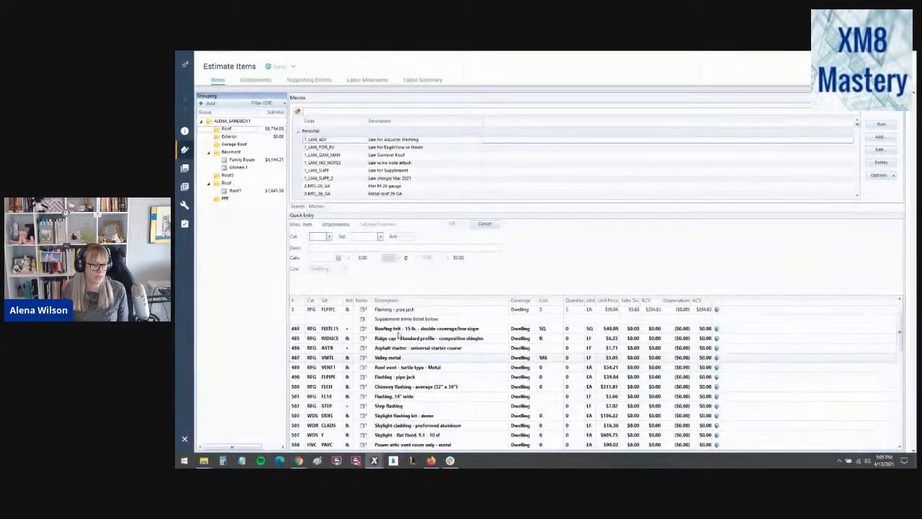
{"action": "scroll", "coordinate": [397, 336], "scroll_direction": "down", "scroll_amount": 3}
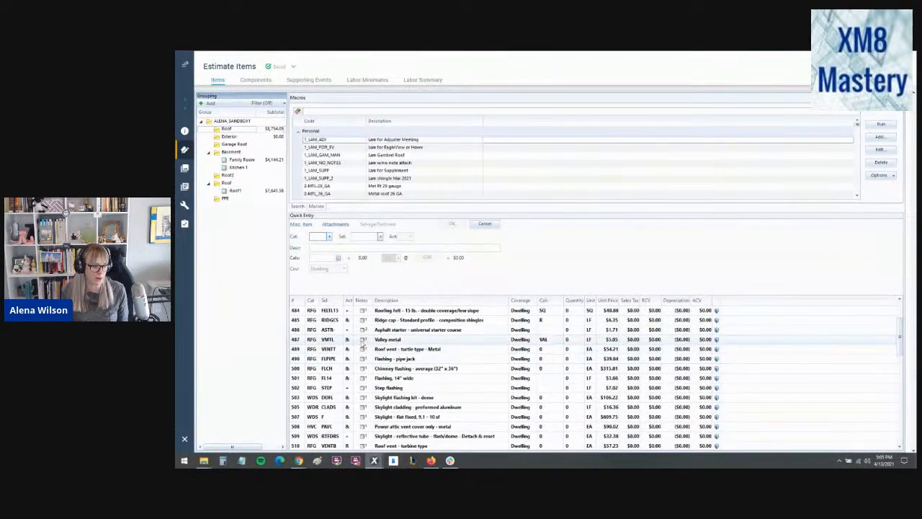
{"action": "mouse_move", "coordinate": [362, 331]}
{"action": "left_click", "coordinate": [363, 311]}
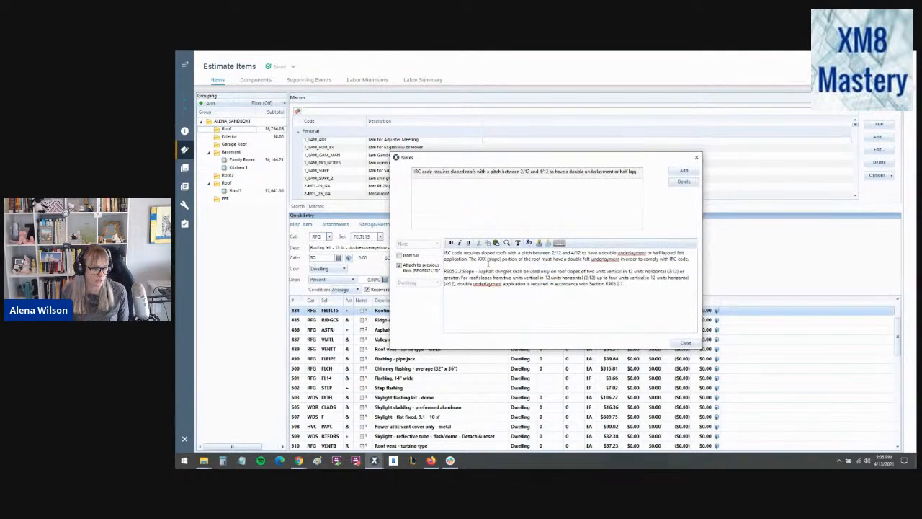
{"action": "left_click_drag", "start_coordinate": [444, 271], "coordinate": [529, 286]}
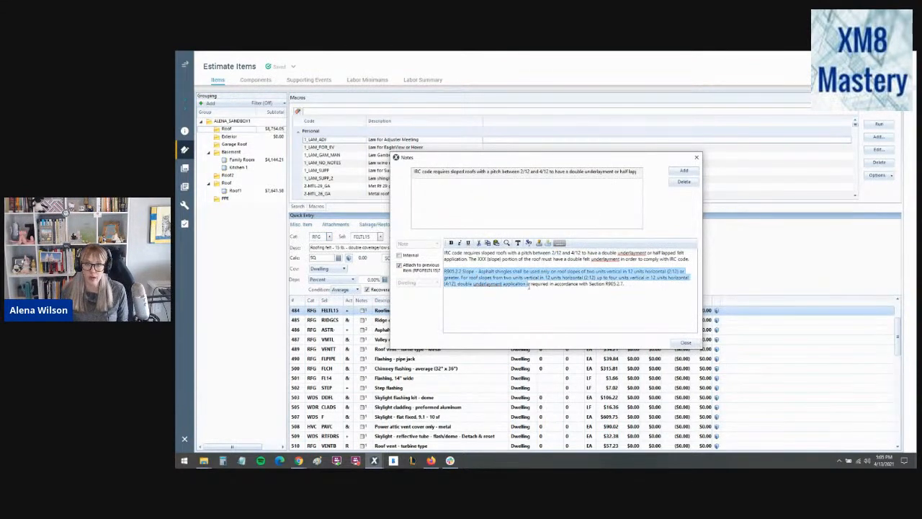
{"action": "left_click", "coordinate": [684, 344]}
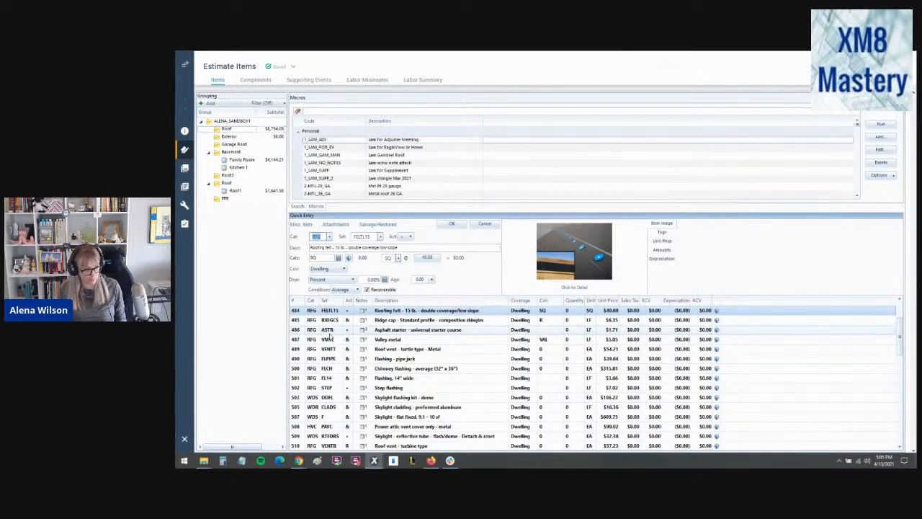
- Try to save all Roof group line items as a macro, accepting every duplicate, and examine the Include Attached Notes option
{"action": "left_click", "coordinate": [299, 331]}
{"action": "key", "text": "ctrl+a"}
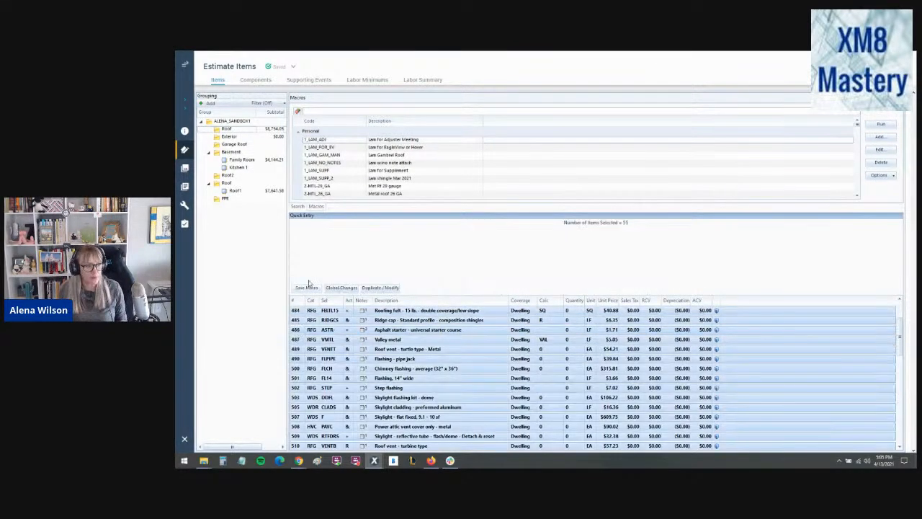
{"action": "left_click", "coordinate": [306, 287]}
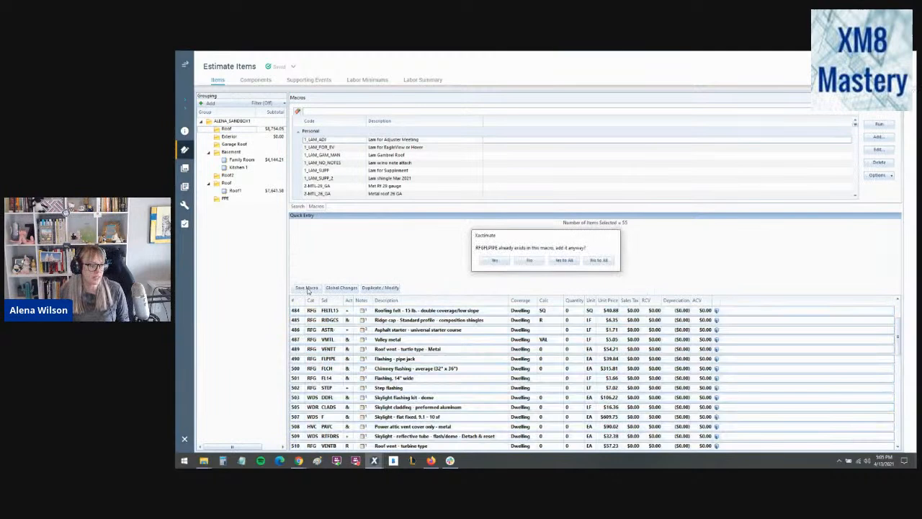
{"action": "left_click", "coordinate": [563, 260]}
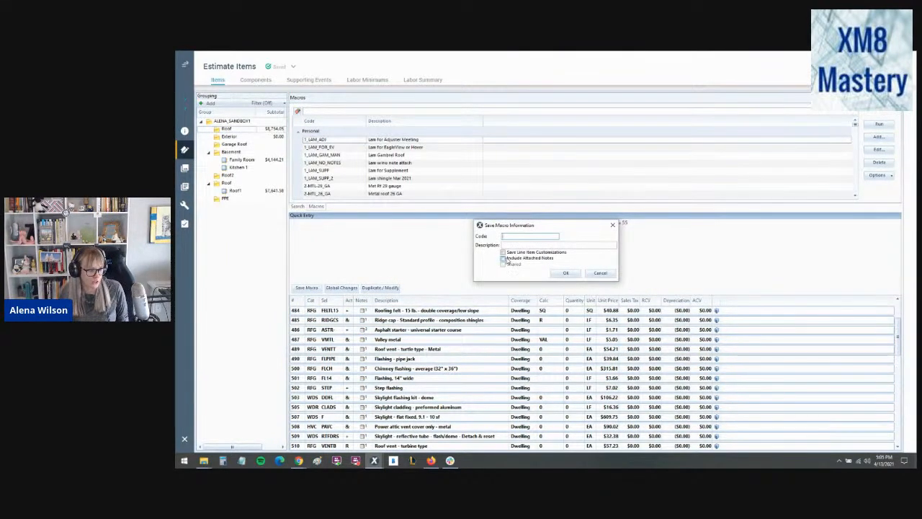
{"action": "key", "text": "ctrl"}
{"action": "key", "text": "ctrl"}
{"action": "key", "text": "ctrl"}
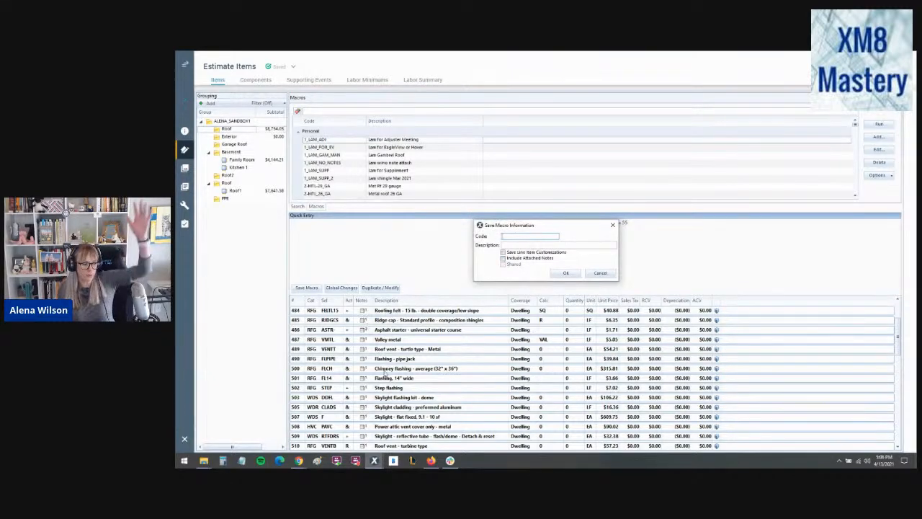
{"action": "left_click", "coordinate": [602, 275]}
- Preview the gutter/downspout item's attached note and examine the macro save options for the selected Roof items, including Save Line Item Customizations
{"action": "scroll", "coordinate": [365, 374], "scroll_direction": "down", "scroll_amount": 6}
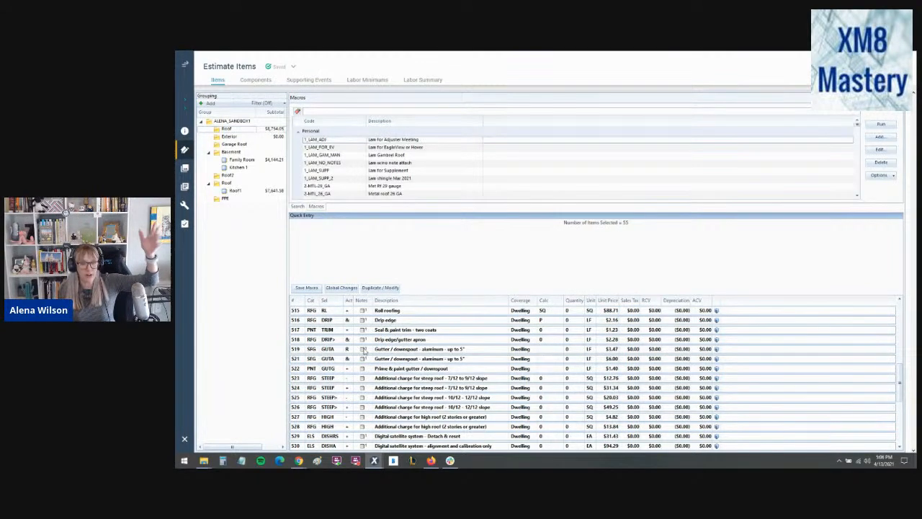
{"action": "mouse_move", "coordinate": [366, 351]}
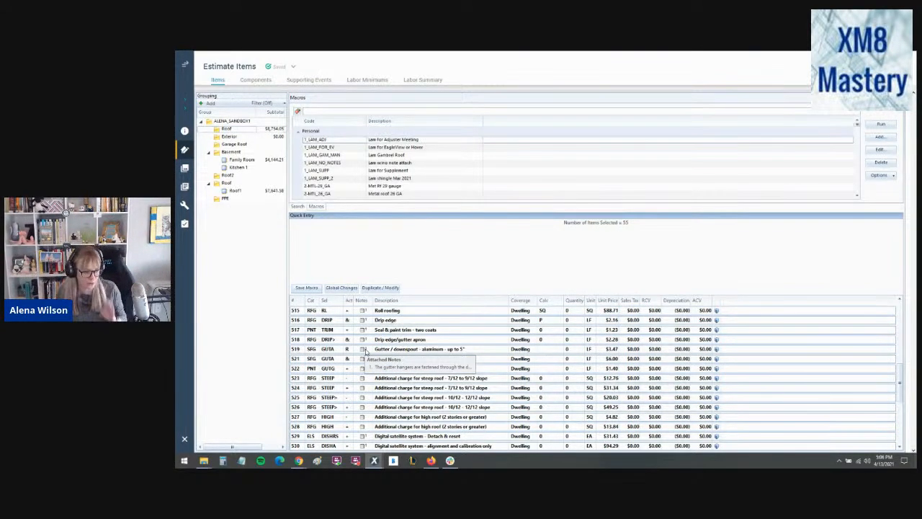
{"action": "left_click", "coordinate": [310, 289]}
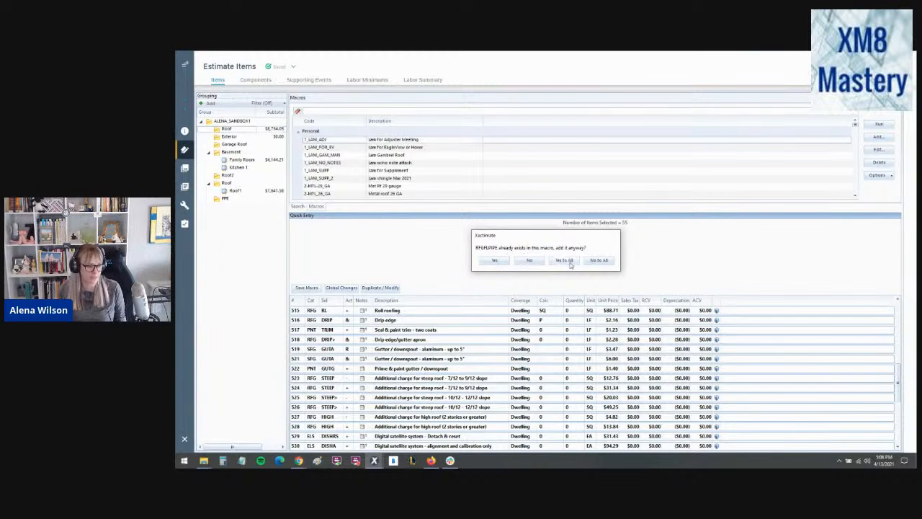
{"action": "left_click", "coordinate": [566, 260]}
{"action": "key", "text": "ctrl"}
{"action": "key", "text": "ctrl"}
{"action": "key", "text": "ctrl"}
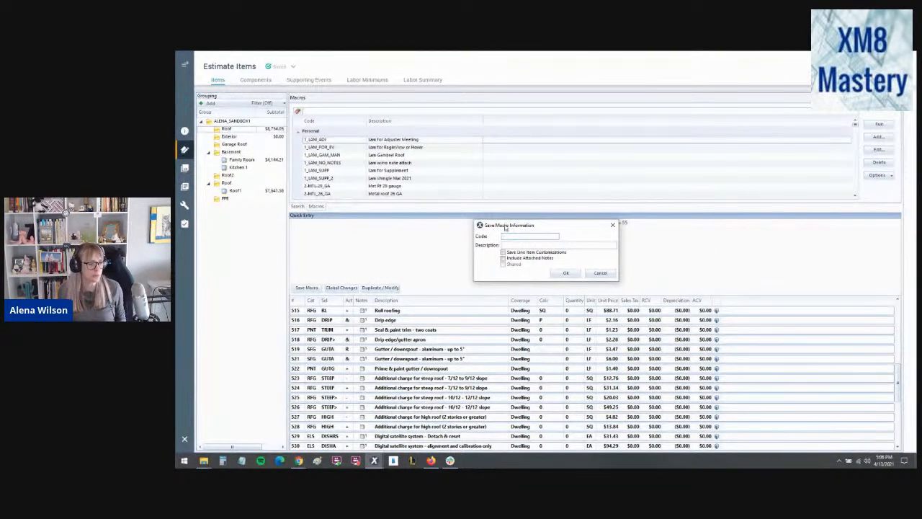
{"action": "key", "text": "ctrl"}
{"action": "key", "text": "ctrl"}
{"action": "key", "text": "ctrl"}
{"action": "key", "text": "ctrl"}
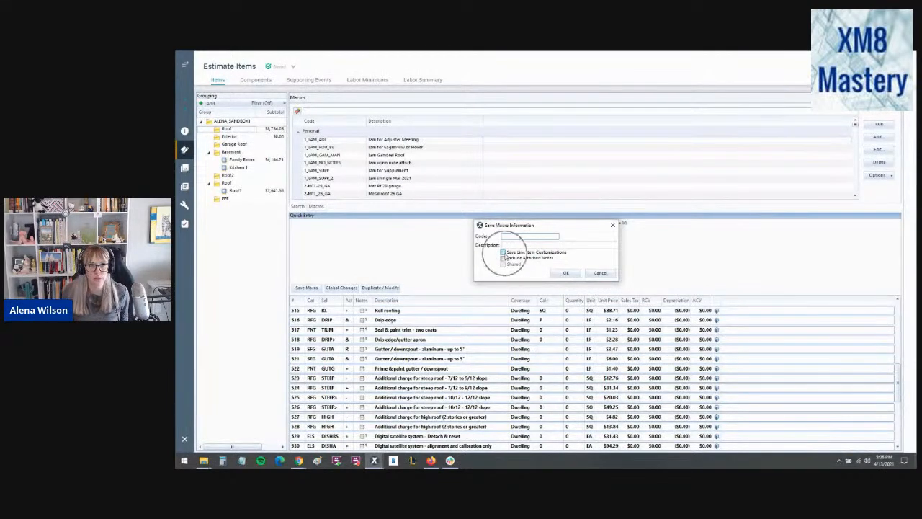
{"action": "key", "text": "ctrl"}
{"action": "key", "text": "ctrl"}
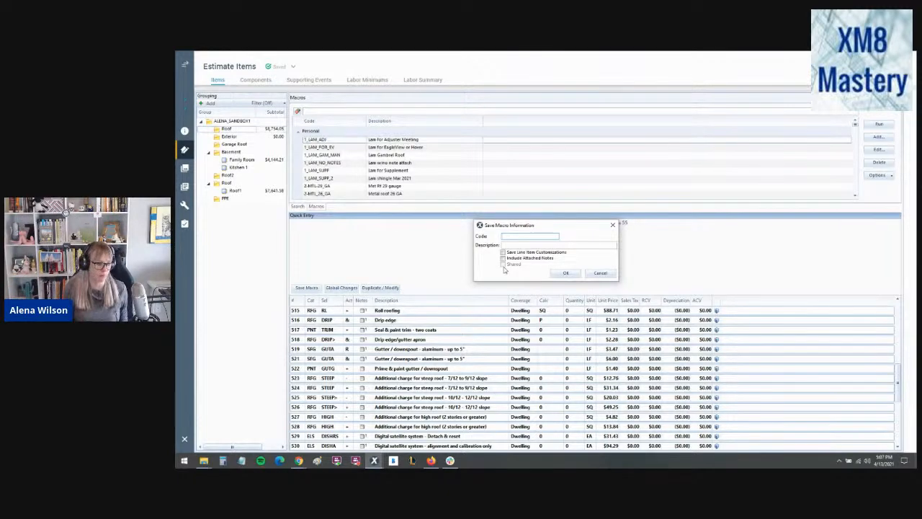
{"action": "left_click", "coordinate": [600, 274]}
- Inspect the removal and replacement laminated comp. shingle lines in the Exterior group
{"action": "left_click", "coordinate": [237, 137]}
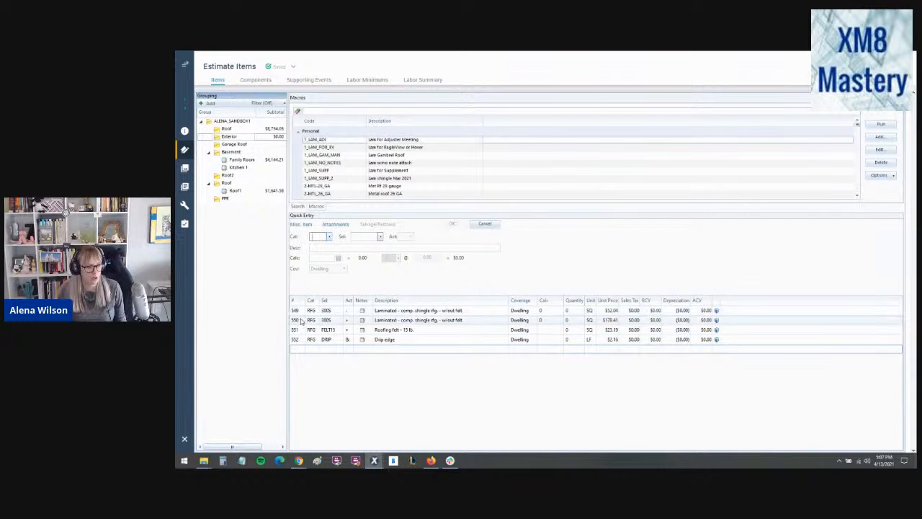
{"action": "left_click", "coordinate": [301, 322]}
{"action": "left_click", "coordinate": [299, 310]}
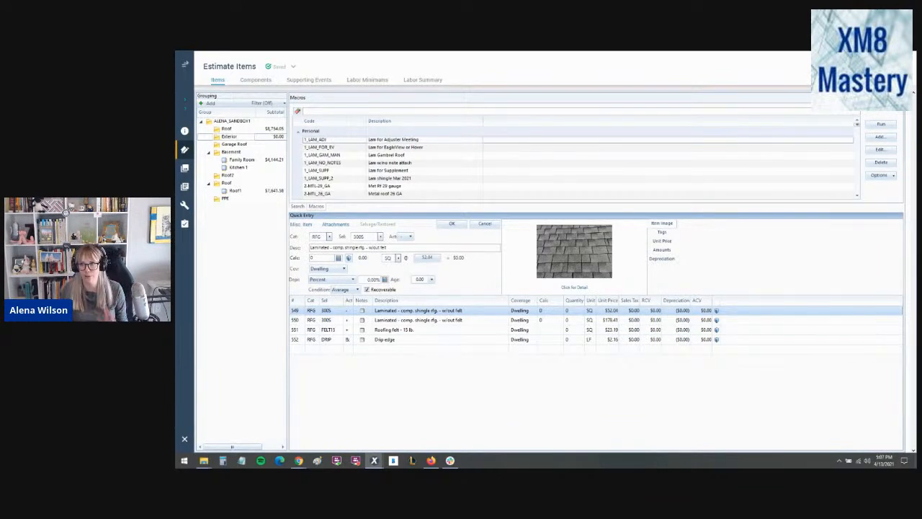
{"action": "key", "text": "alt+Tab"}
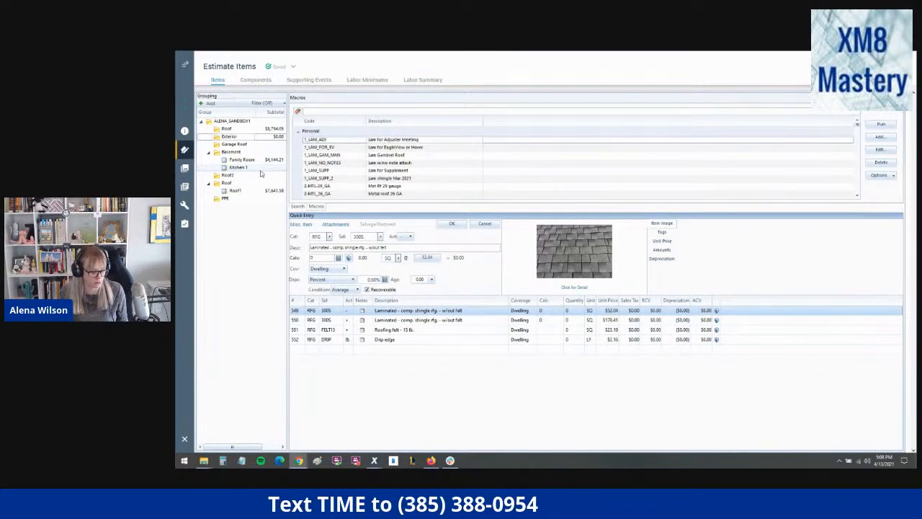
- Review the Roof group's original line items and its supplement items, starting from the double coverage roofing felt
{"action": "left_click", "coordinate": [225, 129]}
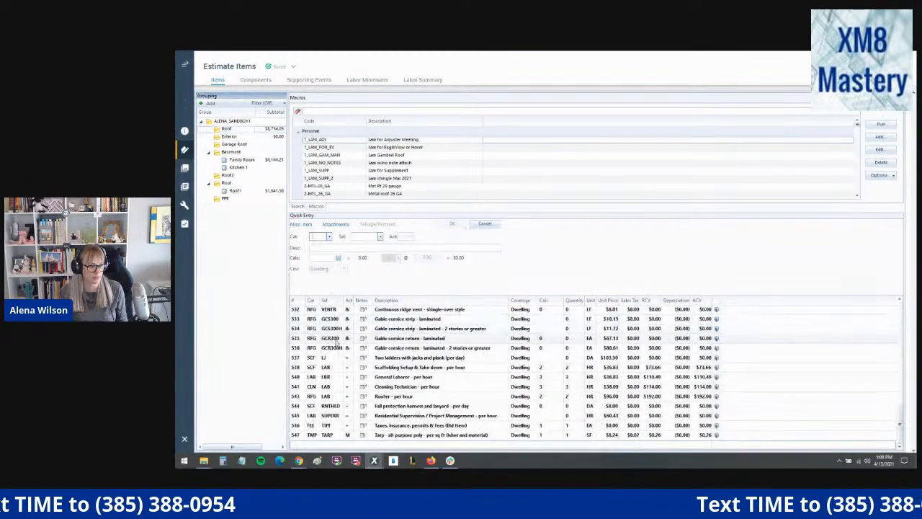
{"action": "scroll", "coordinate": [335, 340], "scroll_direction": "up", "scroll_amount": 8}
{"action": "scroll", "coordinate": [336, 343], "scroll_direction": "up", "scroll_amount": 9}
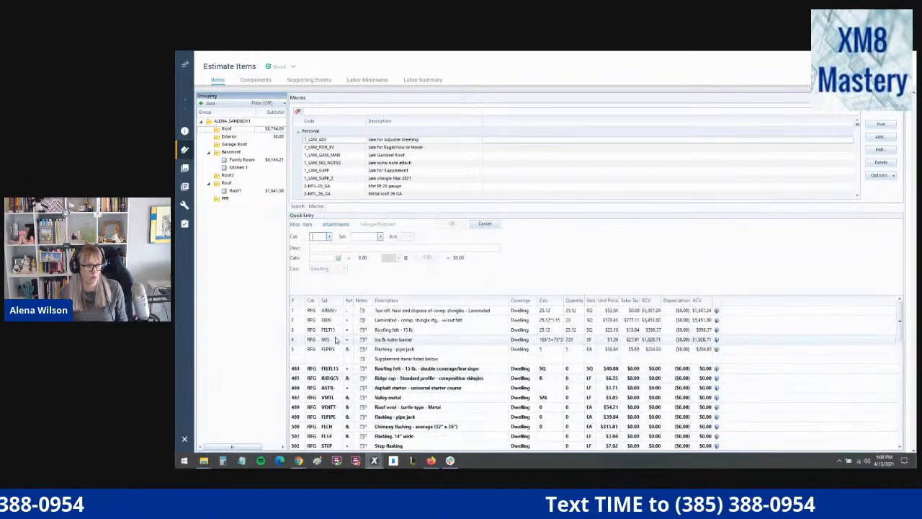
{"action": "left_click", "coordinate": [293, 371]}
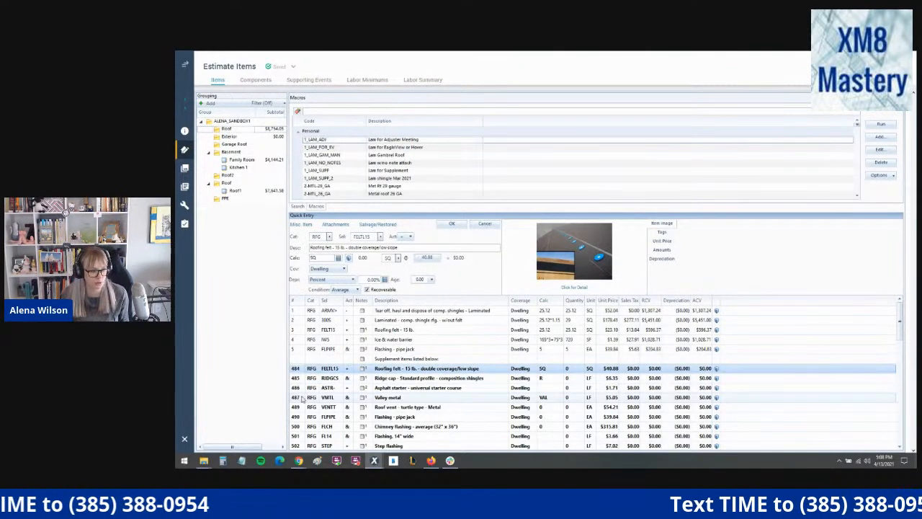
{"action": "scroll", "coordinate": [302, 400], "scroll_direction": "down", "scroll_amount": 1}
{"action": "scroll", "coordinate": [302, 400], "scroll_direction": "up", "scroll_amount": 1}
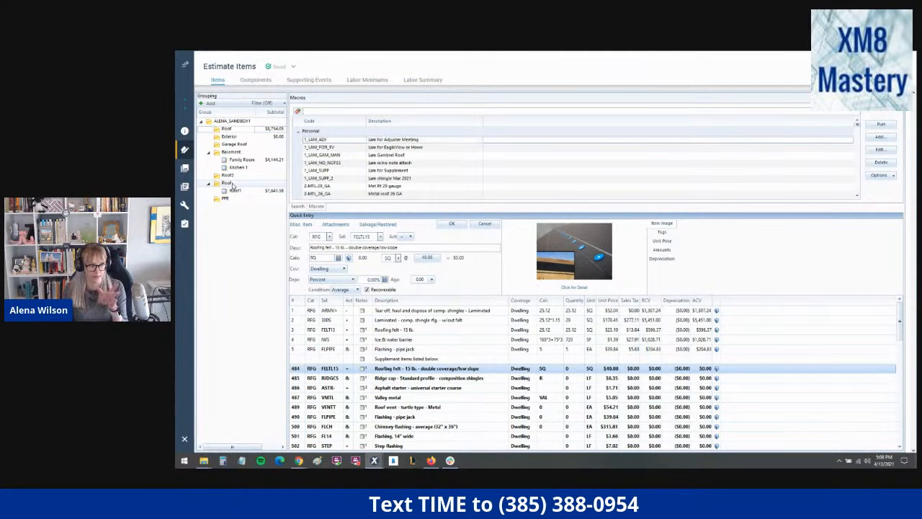
- Look over the line items in the Garage Roof group and return to the Exterior group's items
{"action": "left_click", "coordinate": [230, 145]}
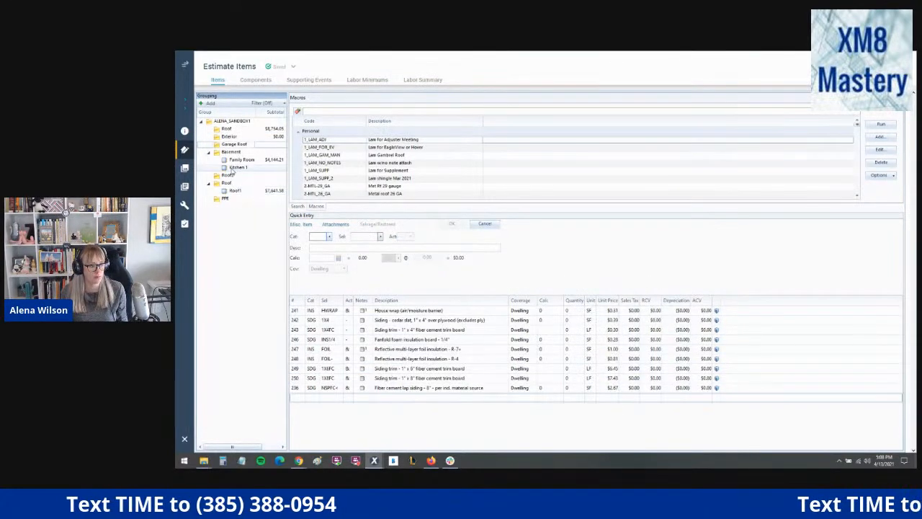
{"action": "left_click", "coordinate": [230, 153]}
{"action": "left_click", "coordinate": [232, 144]}
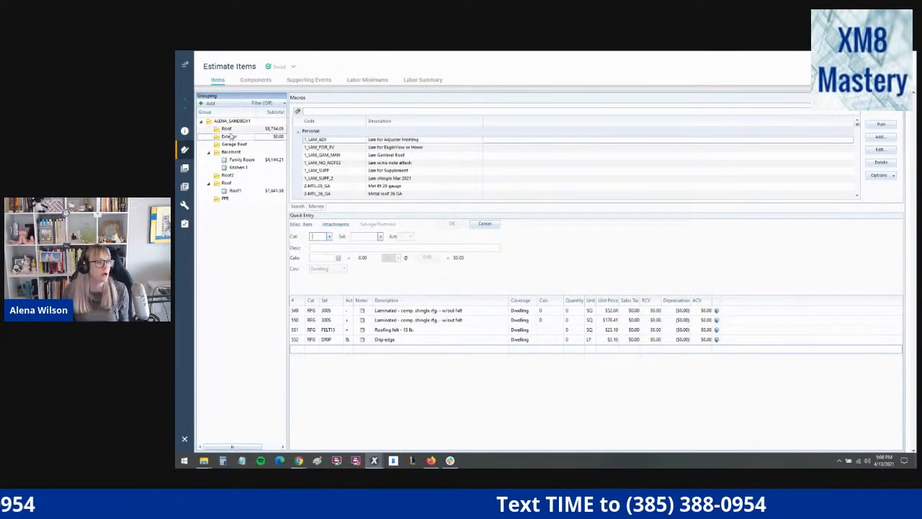
- Review the numbering of the Roof group's line items, from the two-story laminated gable cornice return up through the supplement items
{"action": "left_click", "coordinate": [229, 137]}
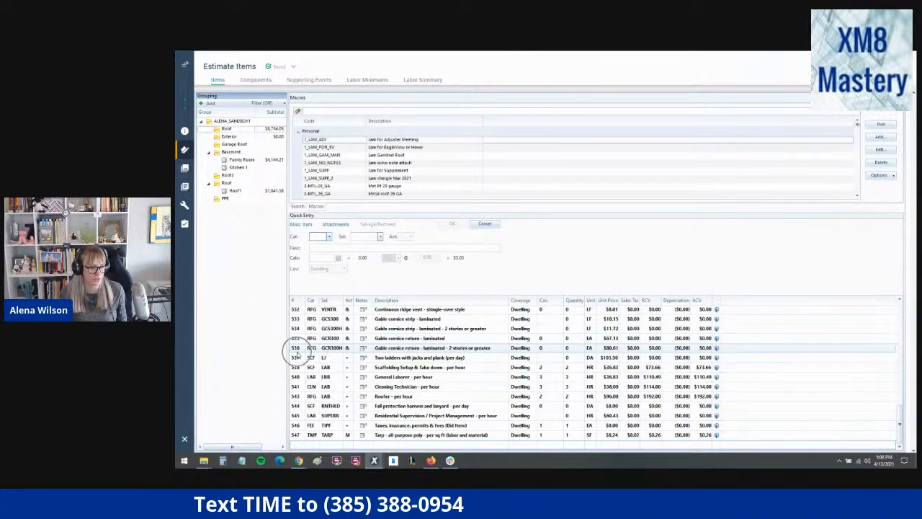
{"action": "key", "text": "ctrl"}
{"action": "key", "text": "ctrl"}
{"action": "key", "text": "ctrl"}
{"action": "key", "text": "ctrl"}
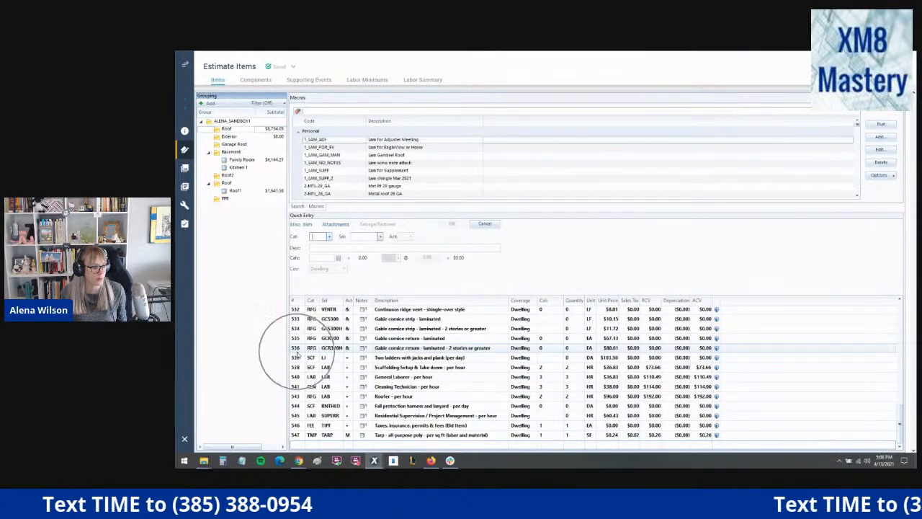
{"action": "left_click", "coordinate": [296, 351]}
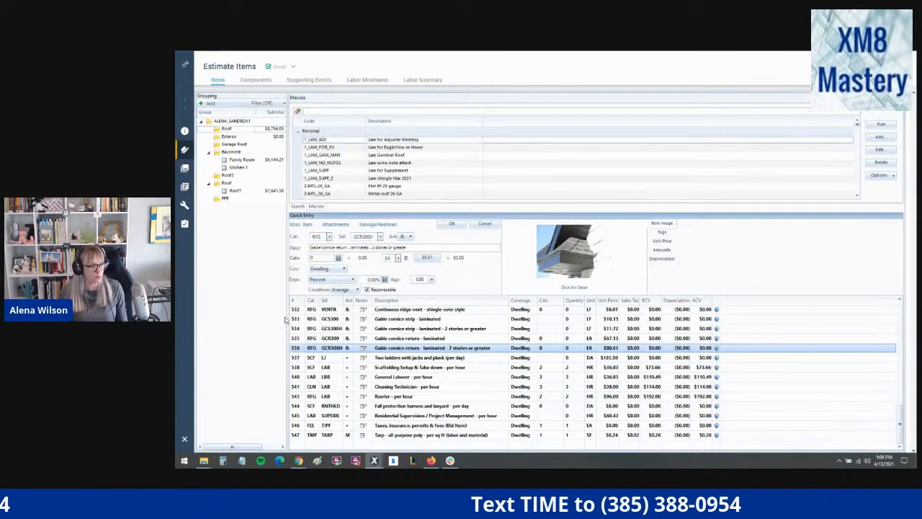
{"action": "scroll", "coordinate": [291, 324], "scroll_direction": "up", "scroll_amount": 4}
{"action": "scroll", "coordinate": [297, 331], "scroll_direction": "up", "scroll_amount": 10}
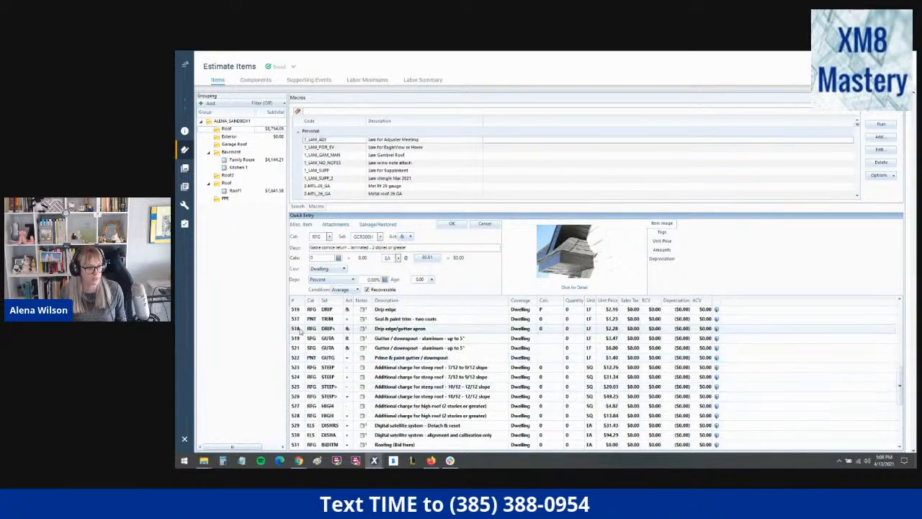
- Resequence the estimate's line numbers from the Reports page and acknowledge the completion notice
{"action": "mouse_move", "coordinate": [189, 94]}
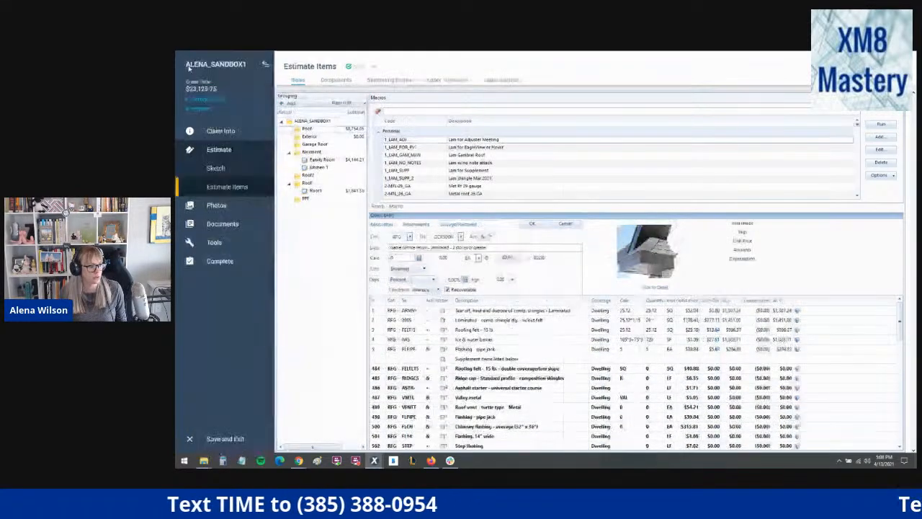
{"action": "left_click", "coordinate": [203, 188]}
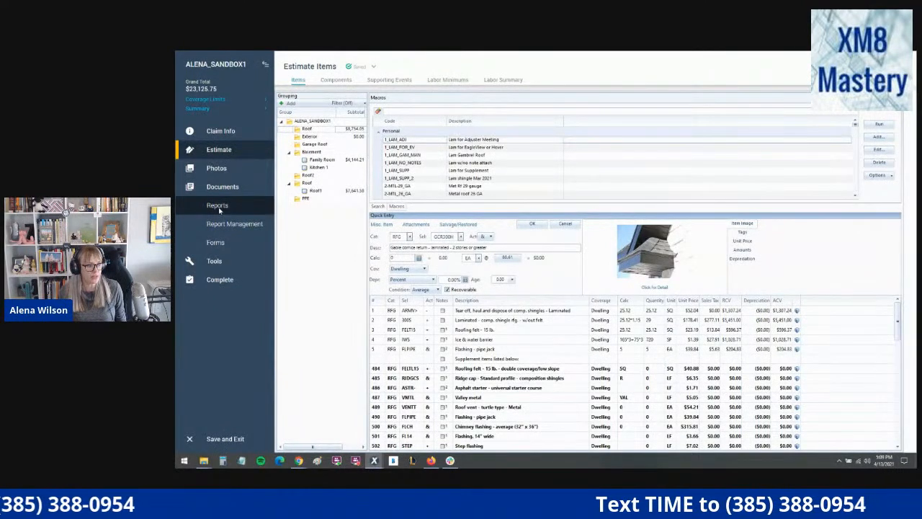
{"action": "left_click", "coordinate": [217, 207]}
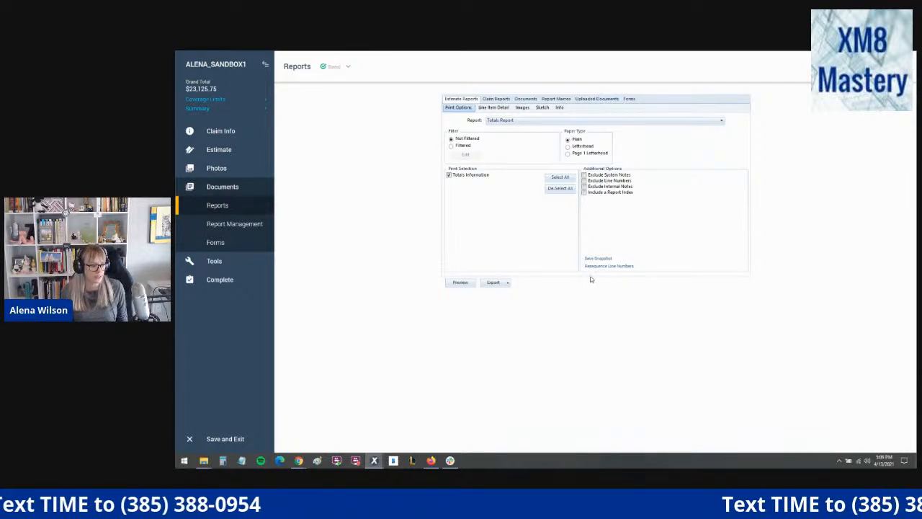
{"action": "key", "text": "ctrl"}
{"action": "key", "text": "ctrl"}
{"action": "key", "text": "ctrl"}
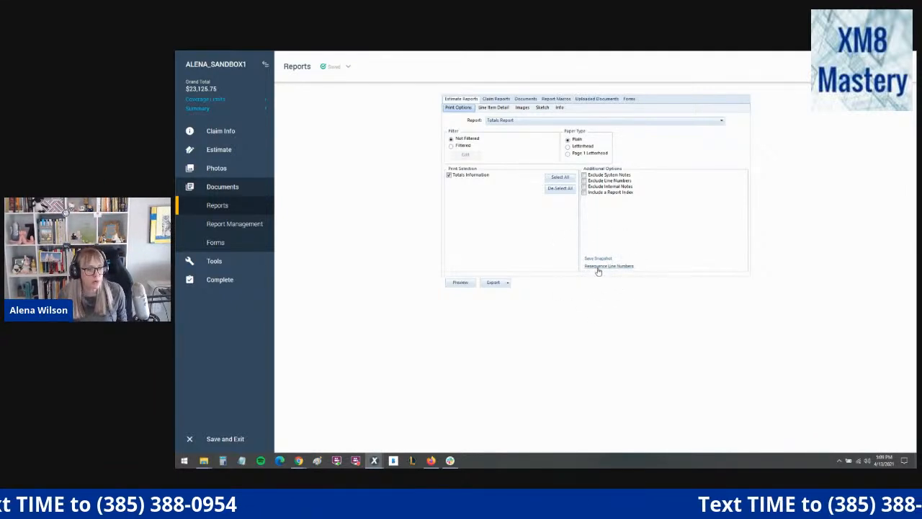
{"action": "left_click", "coordinate": [597, 267]}
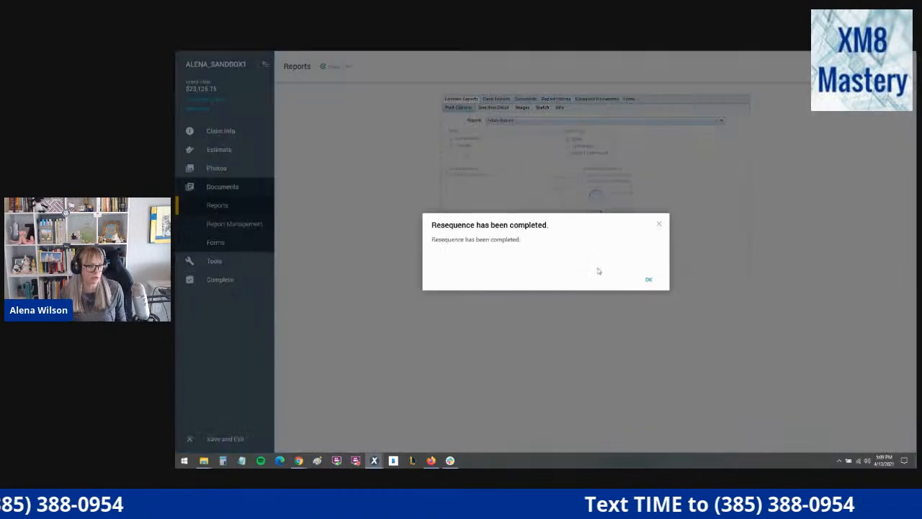
{"action": "left_click", "coordinate": [649, 281]}
- Return to the estimate items and check the Roof group's line numbering from the double coverage roofing felt
{"action": "left_click", "coordinate": [233, 150]}
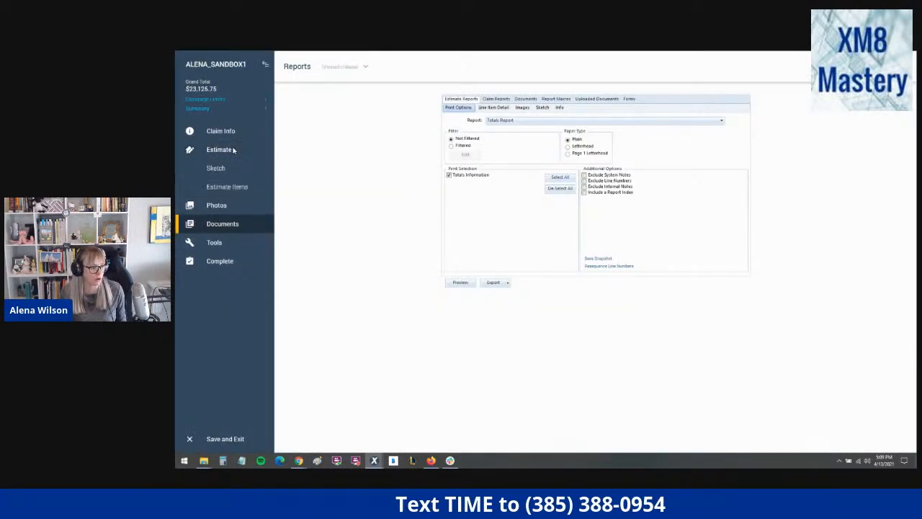
{"action": "left_click", "coordinate": [235, 187]}
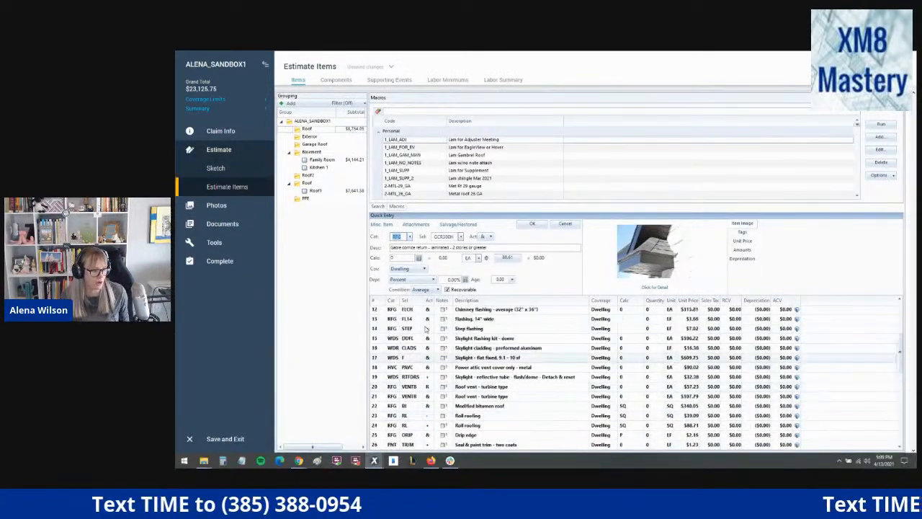
{"action": "scroll", "coordinate": [425, 328], "scroll_direction": "up", "scroll_amount": 4}
{"action": "left_click", "coordinate": [385, 369]}
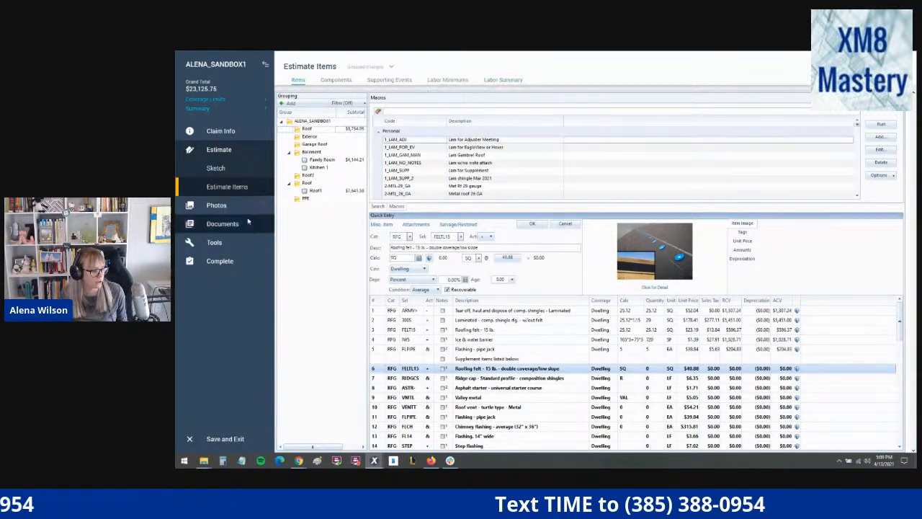
- Revisit the Reports page holding the Resequence Line Numbers option and go back to the estimate items
{"action": "left_click", "coordinate": [223, 224]}
{"action": "left_click", "coordinate": [242, 212]}
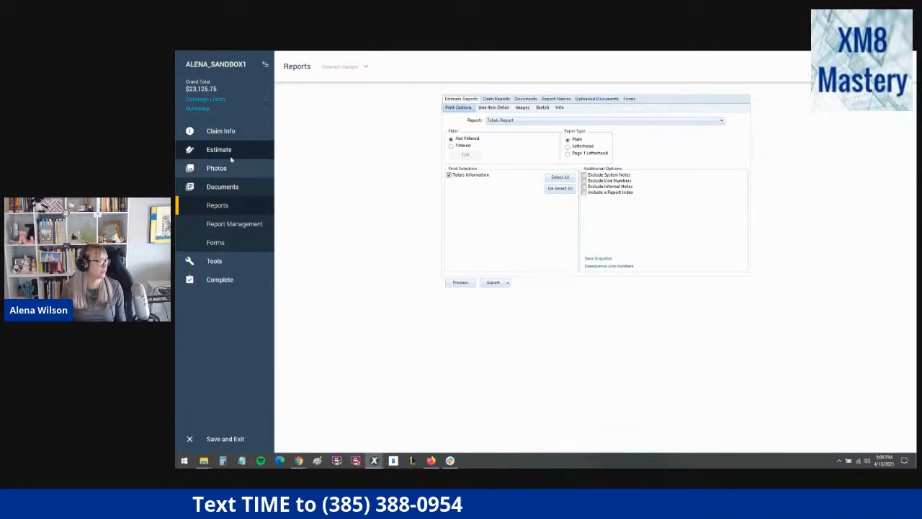
{"action": "left_click", "coordinate": [231, 153]}
{"action": "left_click", "coordinate": [230, 185]}
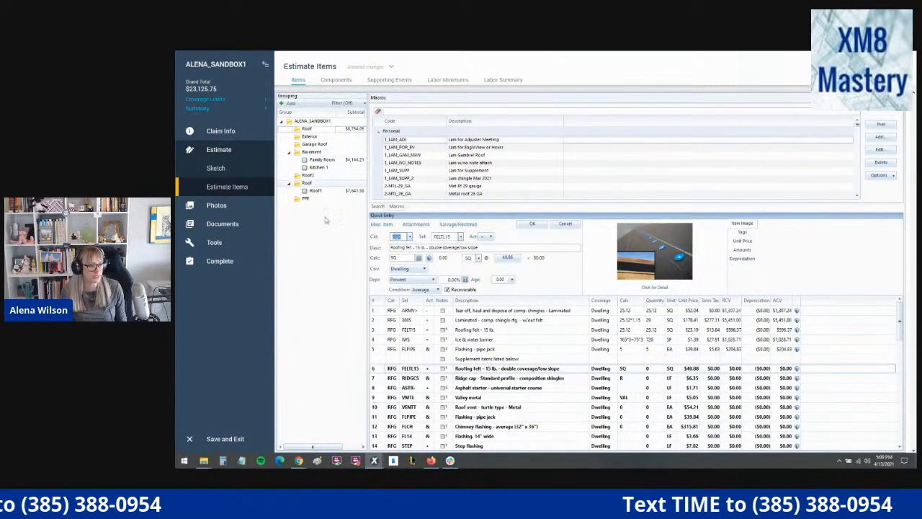
- Select the laminated comp. shingle line in the Roof group and compare the price list search view with the macro list
{"action": "left_click", "coordinate": [388, 321]}
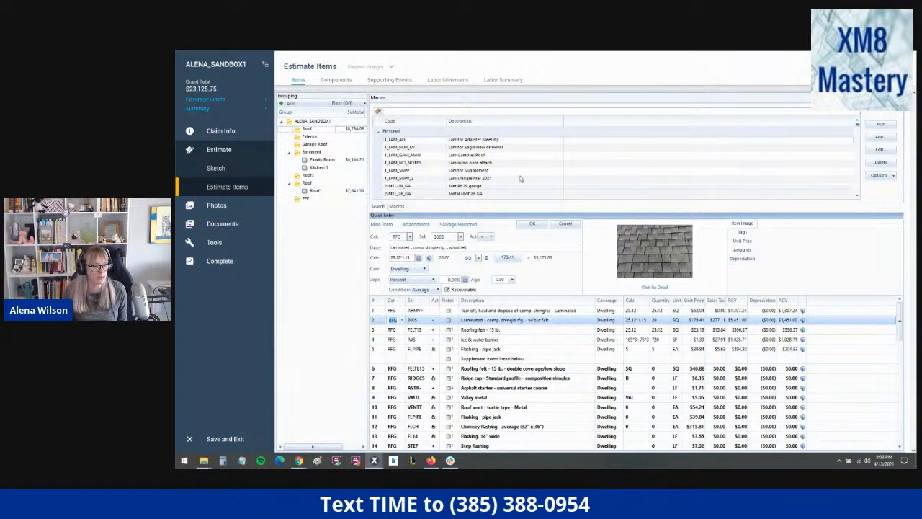
{"action": "left_click", "coordinate": [876, 138]}
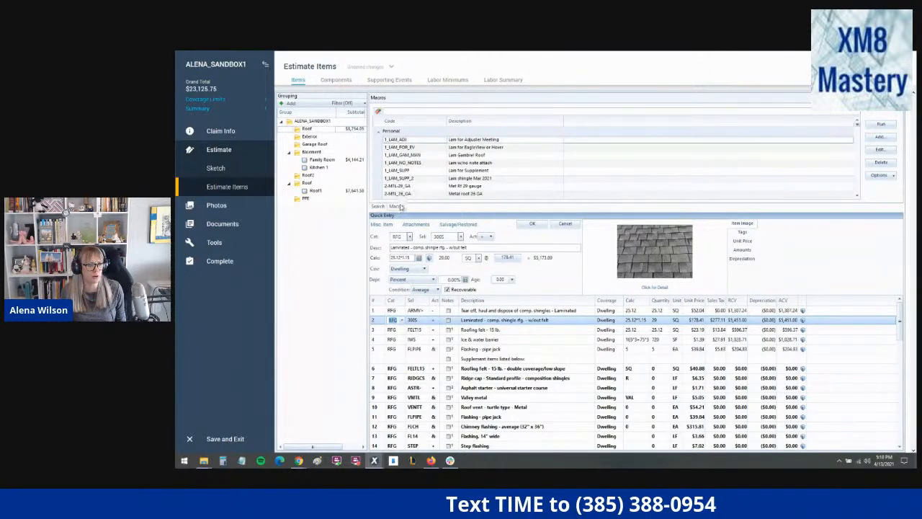
{"action": "left_click", "coordinate": [377, 206]}
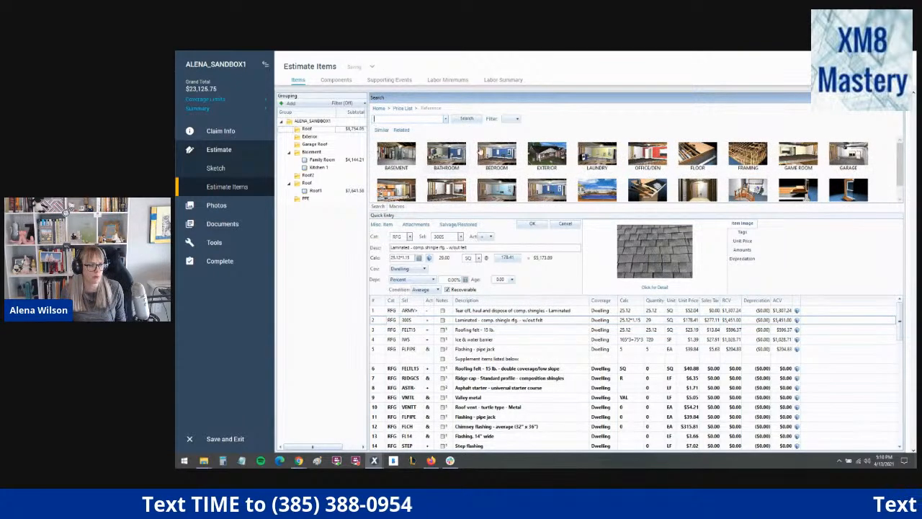
{"action": "key", "text": "ctrl"}
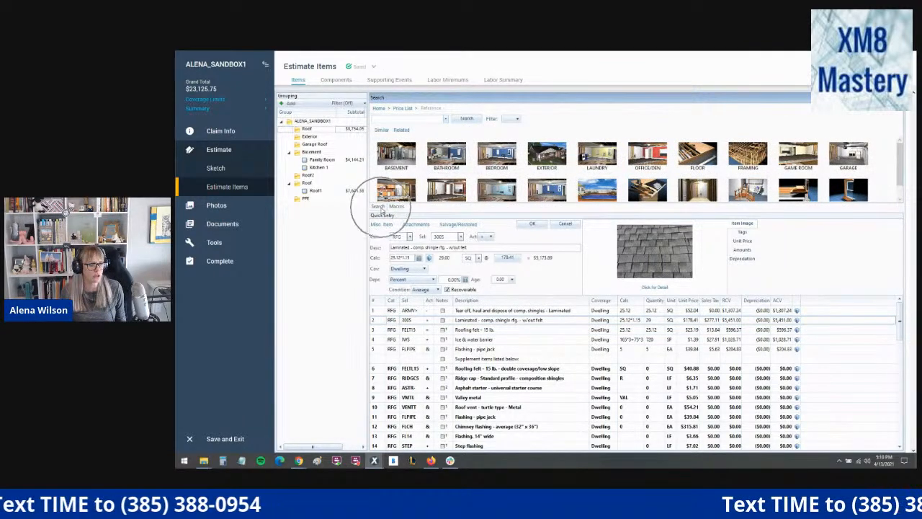
{"action": "left_click", "coordinate": [396, 208]}
{"action": "key", "text": "ctrl"}
{"action": "key", "text": "ctrl"}
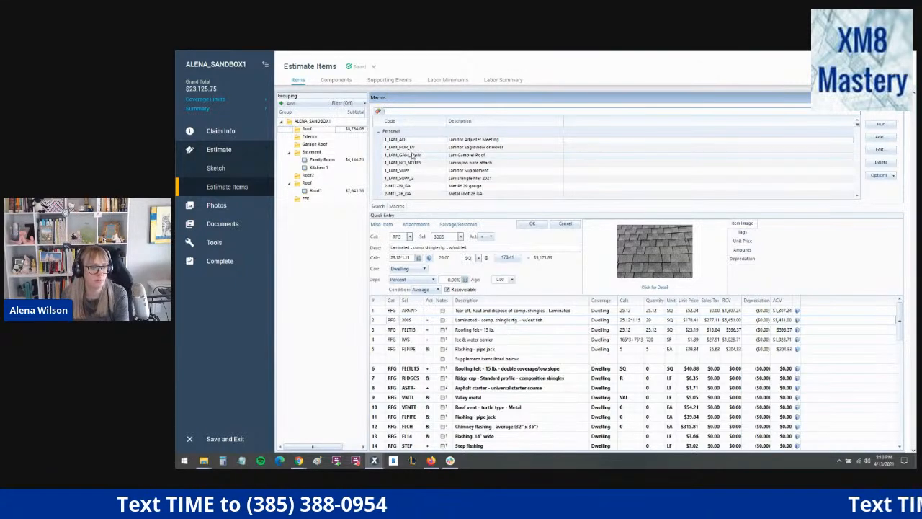
- Open the 1_LAM_FOR_EV macro's details, read through its line items and notes, and close it without changes
{"action": "left_click", "coordinate": [796, 149]}
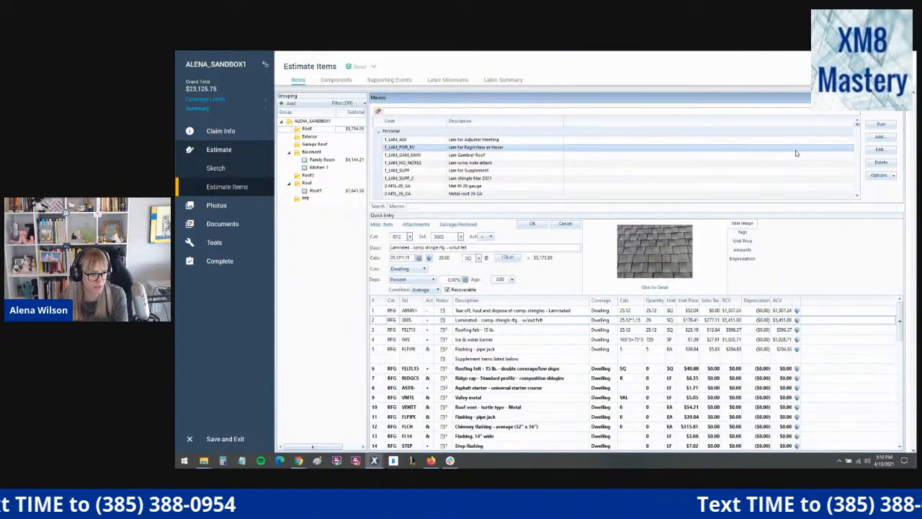
{"action": "left_click", "coordinate": [882, 152]}
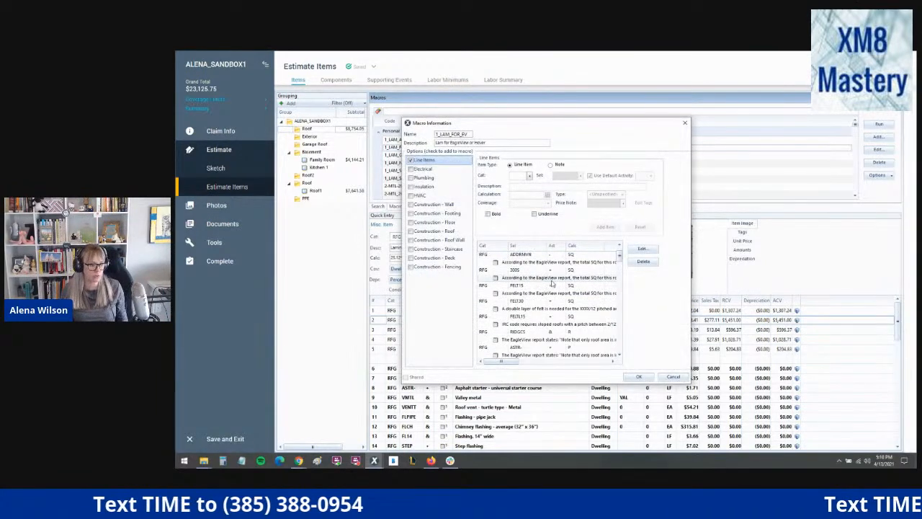
{"action": "scroll", "coordinate": [553, 284], "scroll_direction": "up", "scroll_amount": 4}
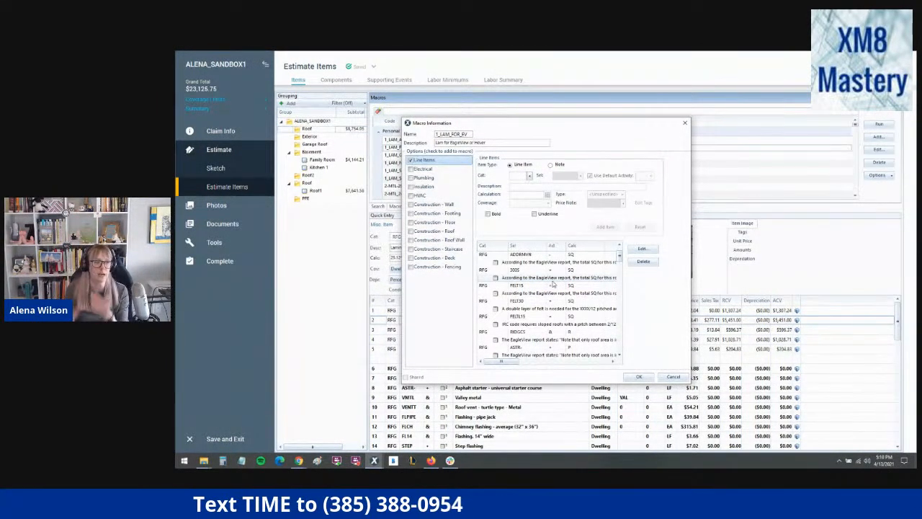
{"action": "scroll", "coordinate": [517, 317], "scroll_direction": "down", "scroll_amount": 5}
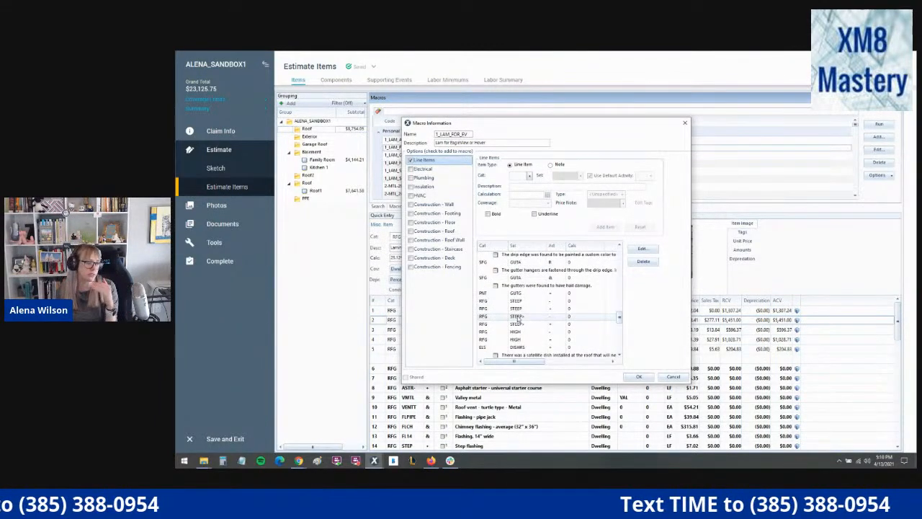
{"action": "scroll", "coordinate": [518, 322], "scroll_direction": "down", "scroll_amount": 5}
{"action": "scroll", "coordinate": [521, 325], "scroll_direction": "down", "scroll_amount": 6}
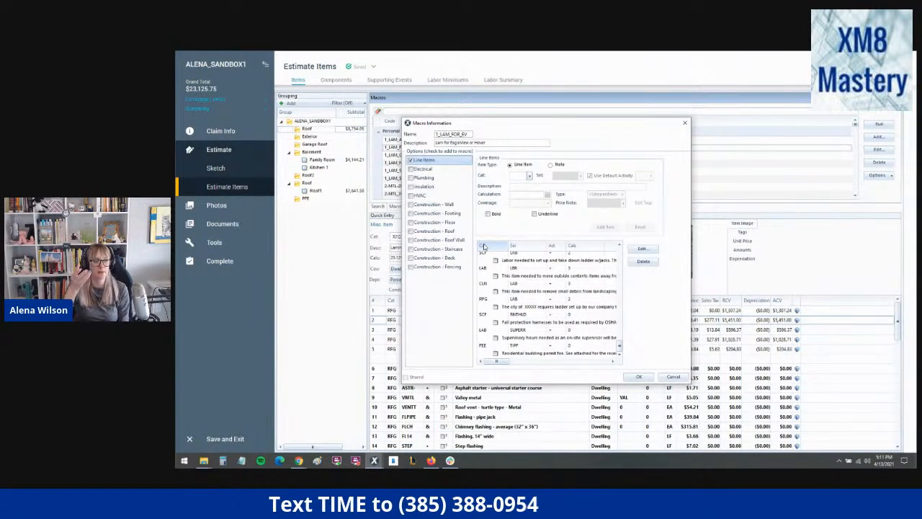
{"action": "left_click", "coordinate": [673, 377]}
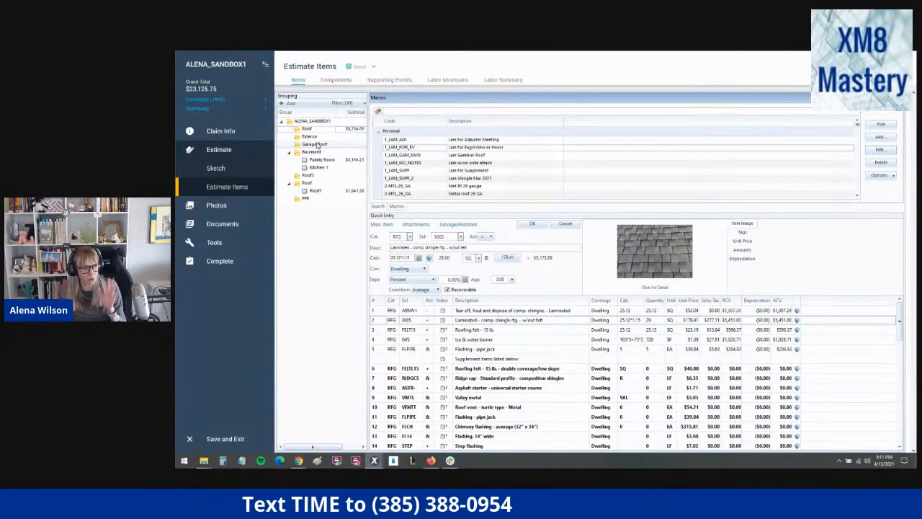
- View the Garage Roof group's line items and switch to the Local Projects window
{"action": "left_click", "coordinate": [317, 146]}
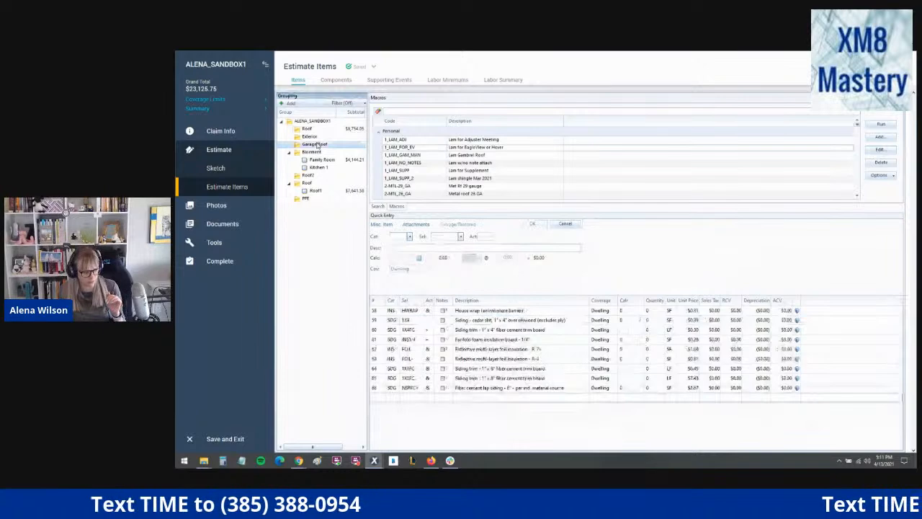
{"action": "mouse_move", "coordinate": [374, 461]}
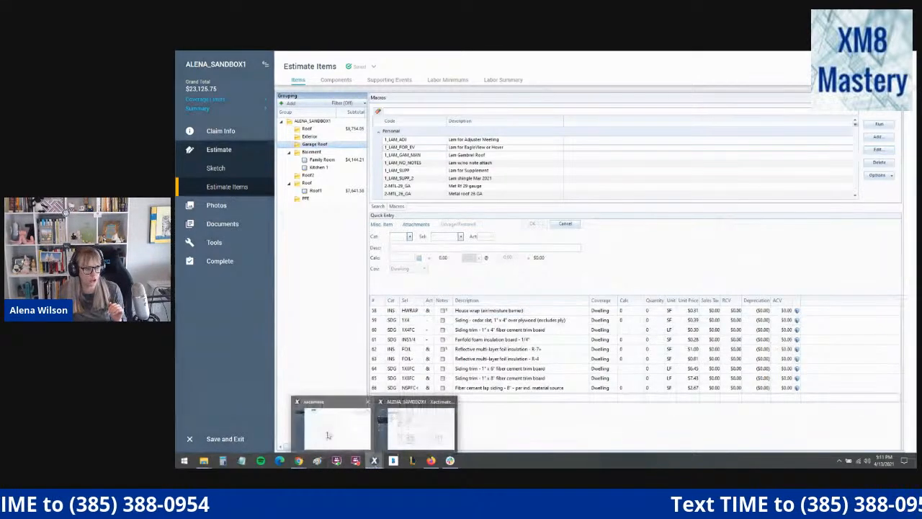
{"action": "left_click", "coordinate": [327, 435]}
{"action": "type", "text": "macros"}
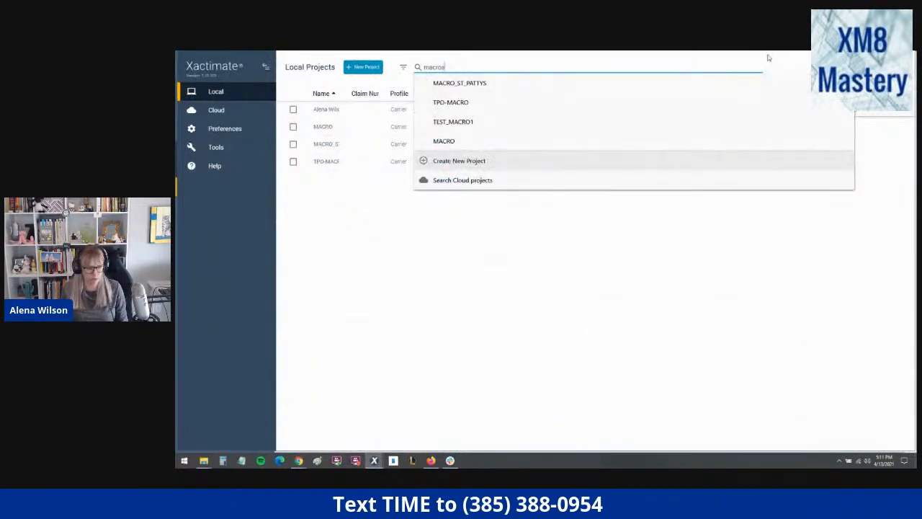
{"action": "key", "text": "Return"}
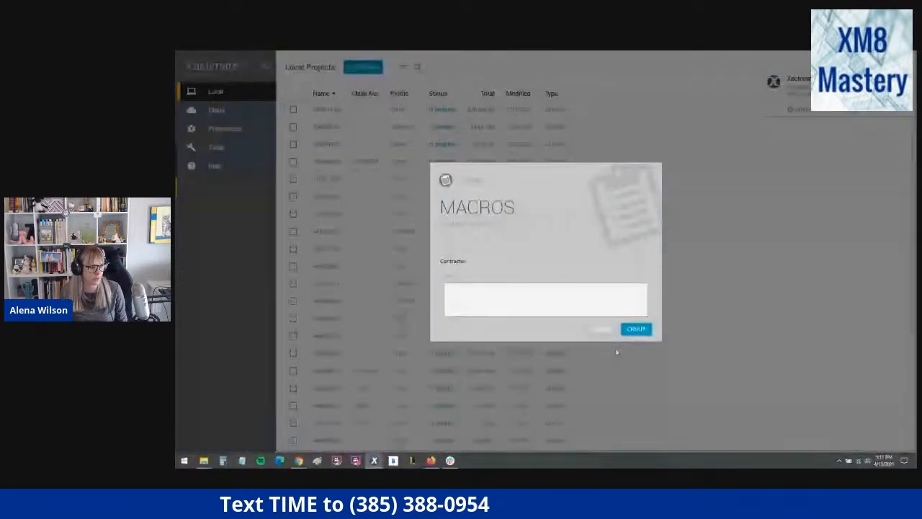
{"action": "left_click", "coordinate": [601, 331]}
- Search the local projects for "macro" and open the MACRO project
{"action": "left_click", "coordinate": [425, 67]}
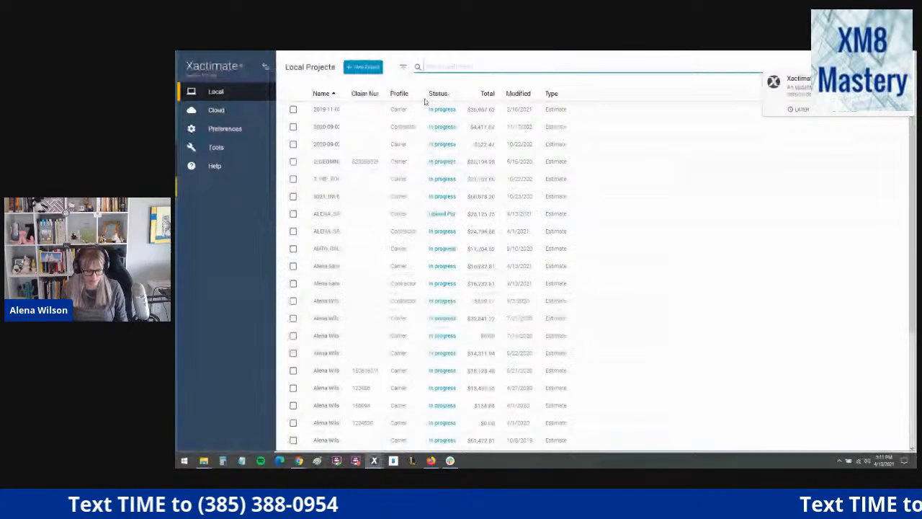
{"action": "type", "text": "macro"}
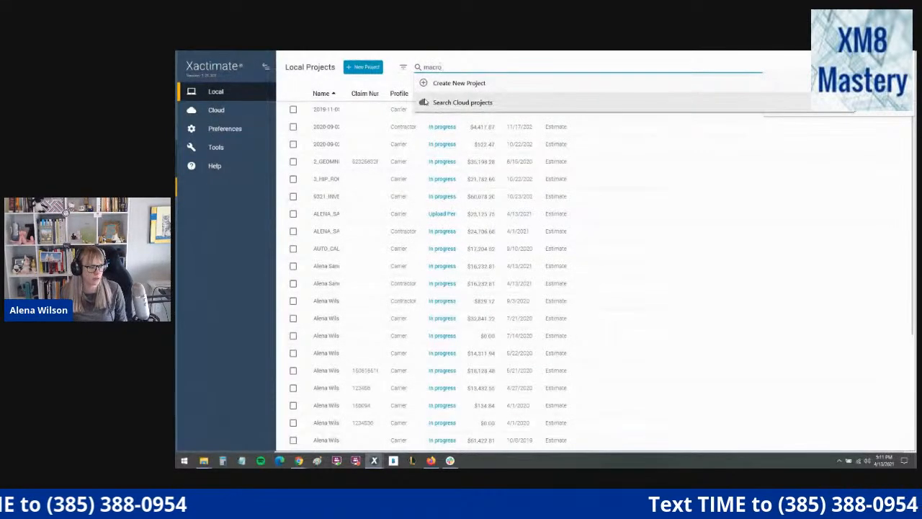
{"action": "key", "text": "Return"}
{"action": "left_click", "coordinate": [355, 126]}
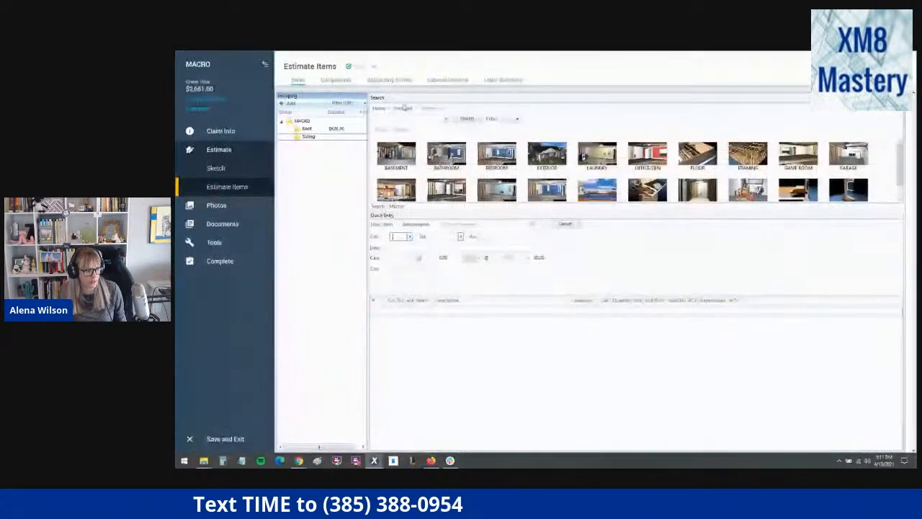
- Open the MACRO project's Siding group and filter the macro list by "sid"
{"action": "left_click", "coordinate": [317, 136]}
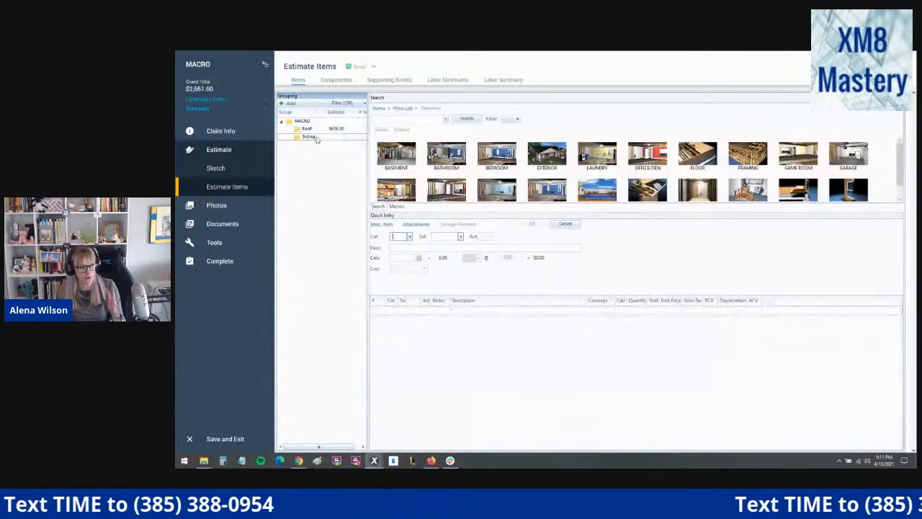
{"action": "left_click", "coordinate": [401, 207]}
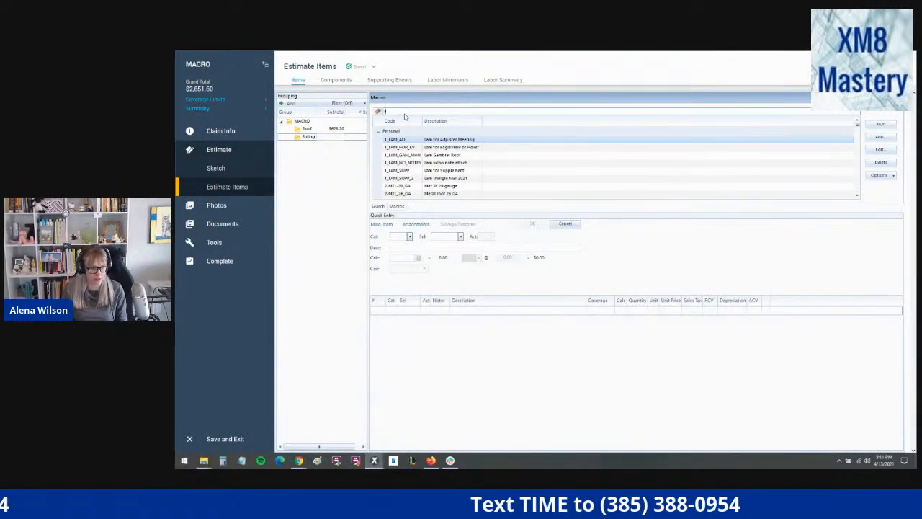
{"action": "type", "text": "g"}
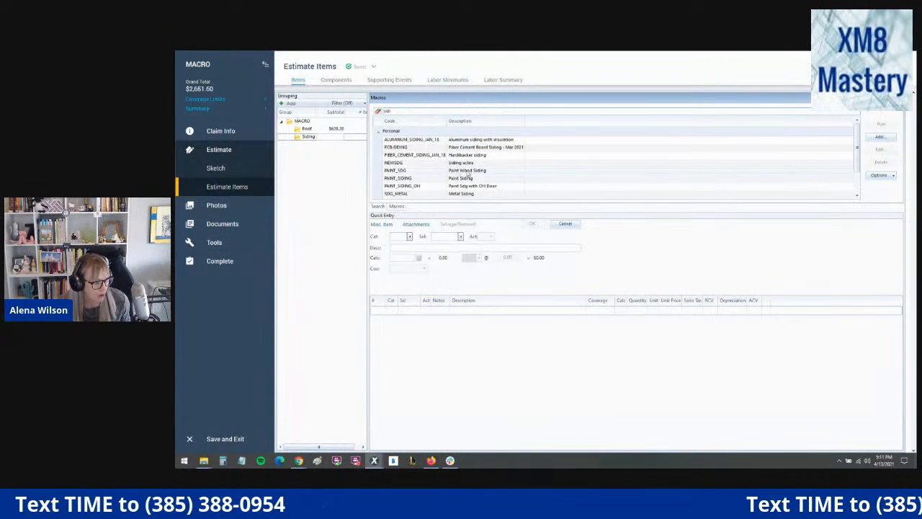
- Run the PAINT_SDG macro in the Siding group and bring up the price list search above its line items
{"action": "left_click", "coordinate": [467, 172]}
{"action": "double_click", "coordinate": [468, 171]}
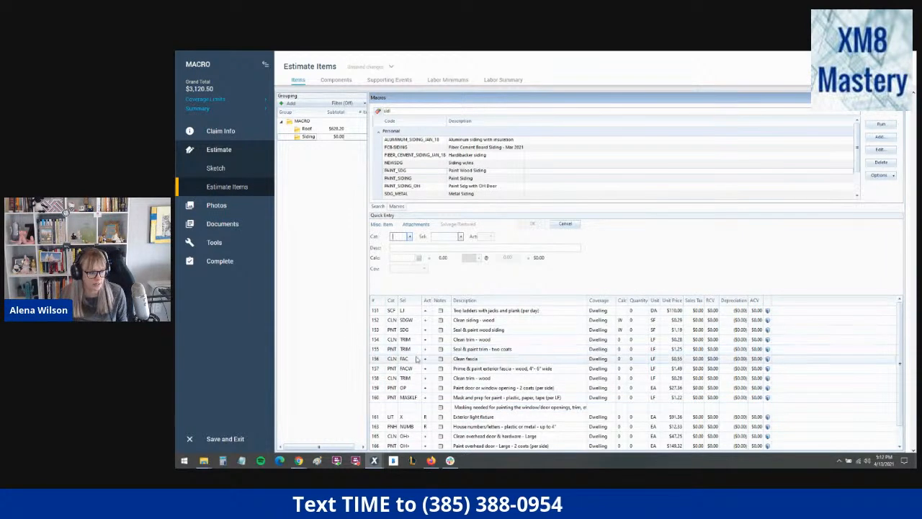
{"action": "scroll", "coordinate": [380, 412], "scroll_direction": "down", "scroll_amount": 1}
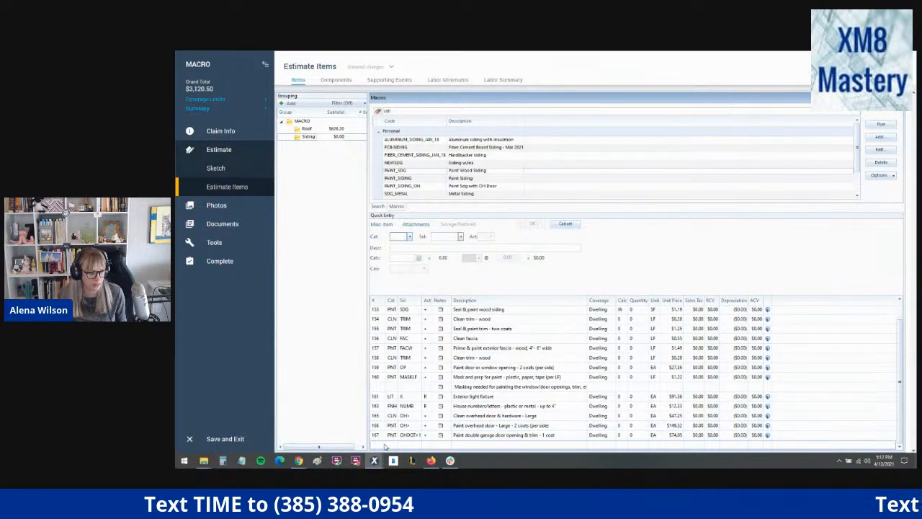
{"action": "left_click", "coordinate": [378, 206]}
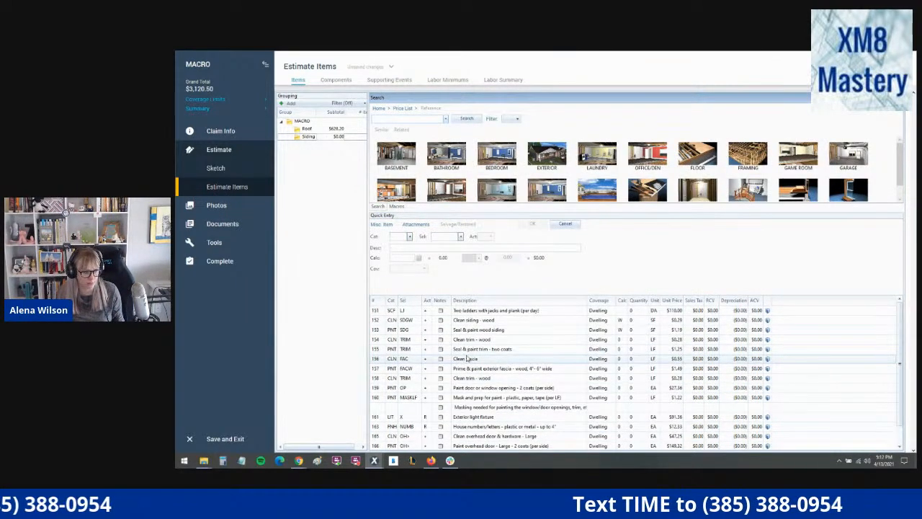
{"action": "left_click", "coordinate": [379, 444]}
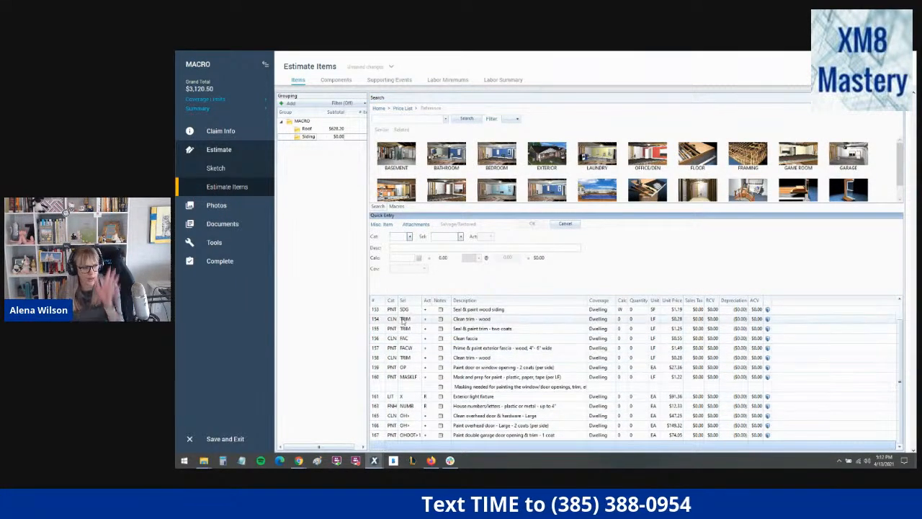
- Save all line items in the Siding group as a macro with the code SIDINGPNTAPR21, keeping all duplicate items
{"action": "left_click", "coordinate": [374, 397]}
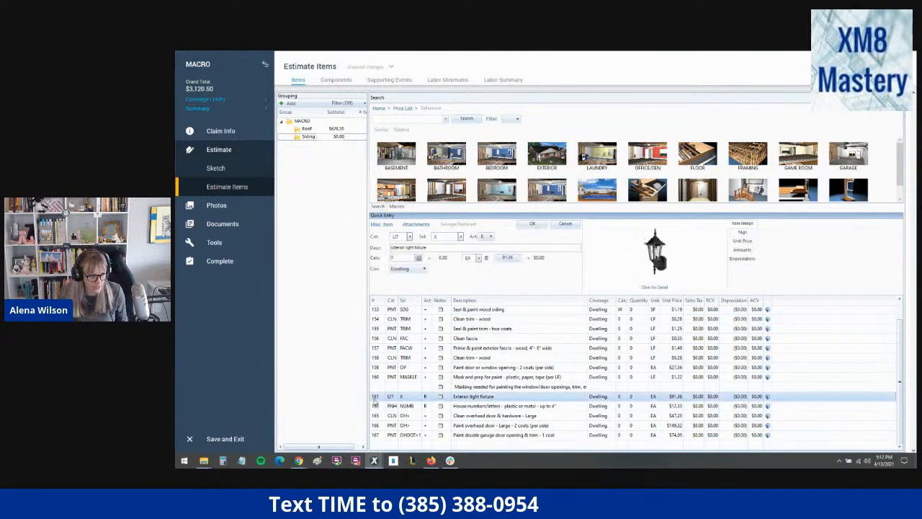
{"action": "key", "text": "ctrl+a"}
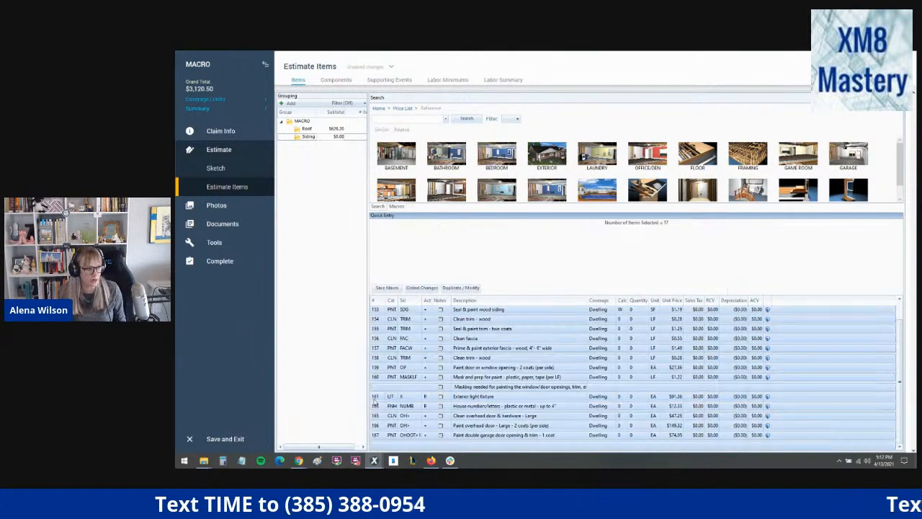
{"action": "left_click", "coordinate": [387, 287]}
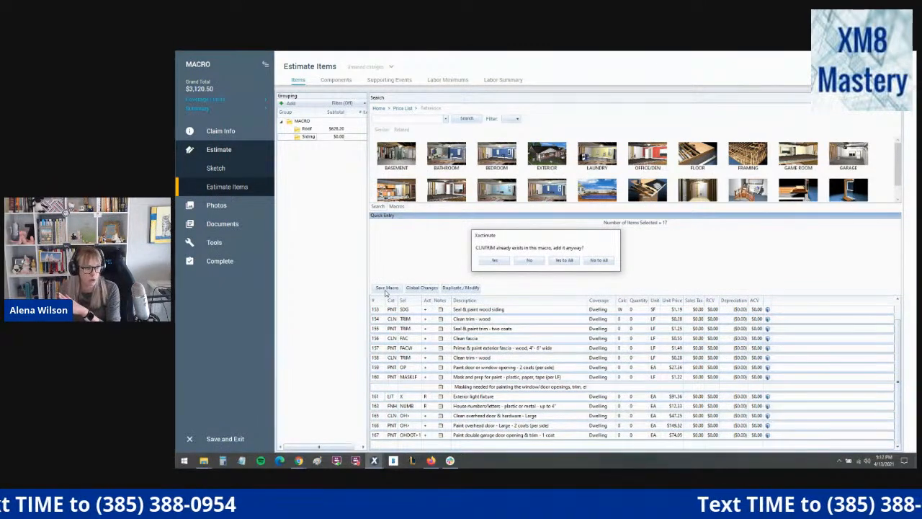
{"action": "left_click", "coordinate": [562, 261]}
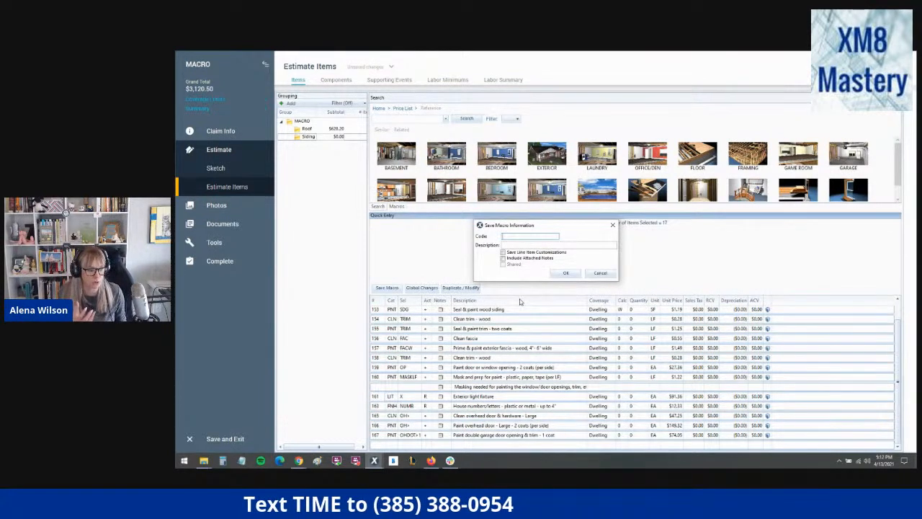
{"action": "type", "text": "SIDINGPNTAPR21"}
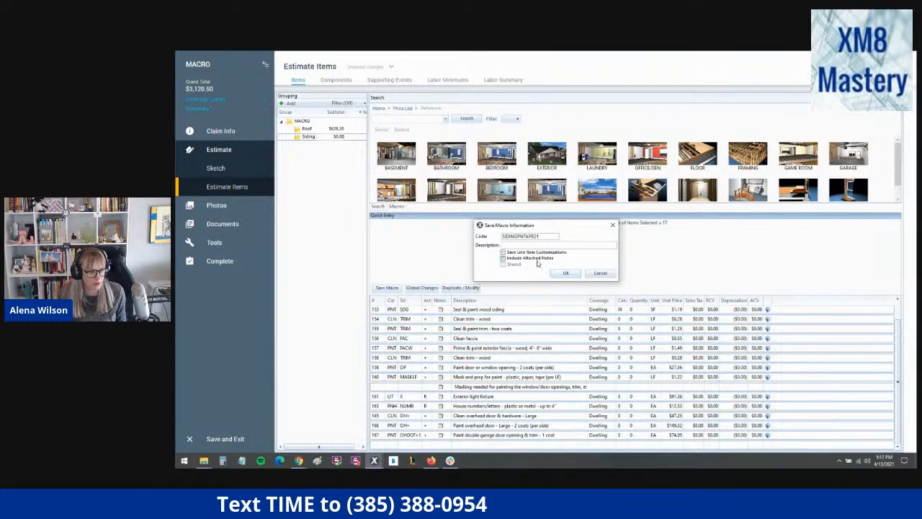
{"action": "left_click", "coordinate": [562, 274]}
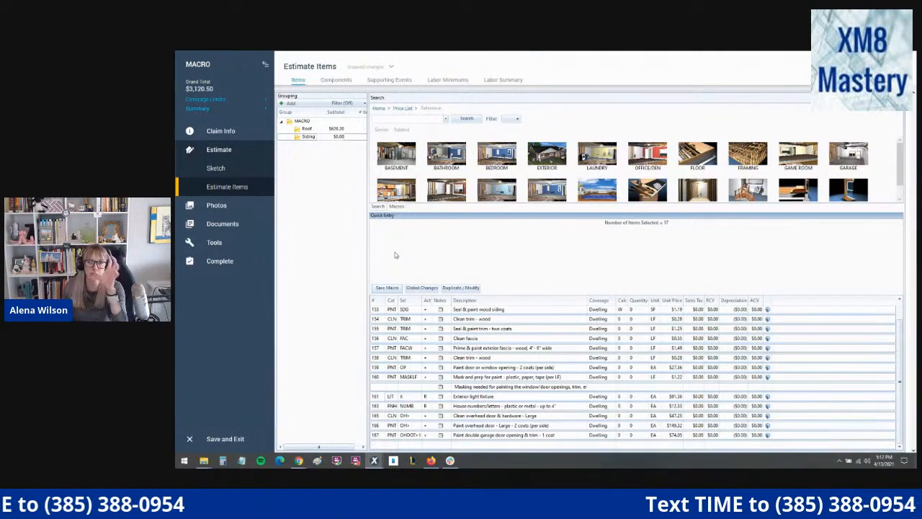
- Return to the macro list, review the line items of the aluminum siding with insulation macro, and close it without changes
{"action": "left_click", "coordinate": [376, 347]}
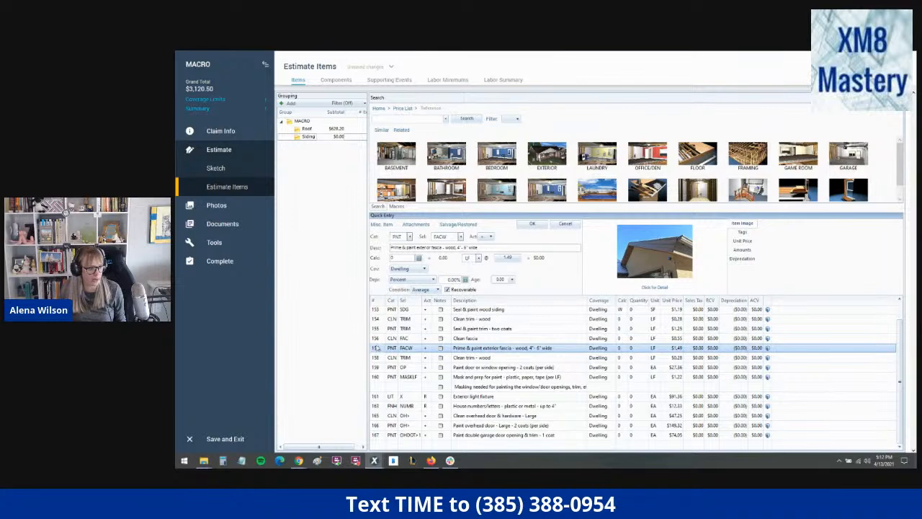
{"action": "left_click", "coordinate": [379, 206]}
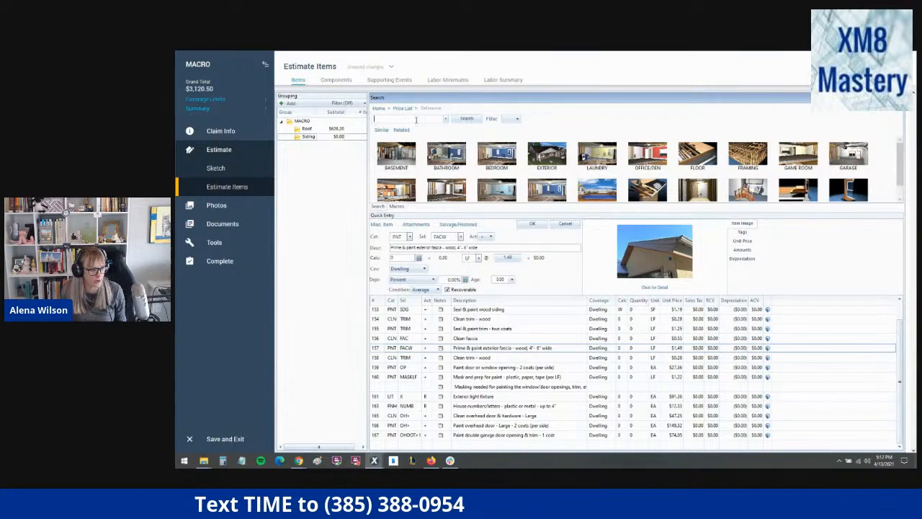
{"action": "left_click", "coordinate": [399, 207]}
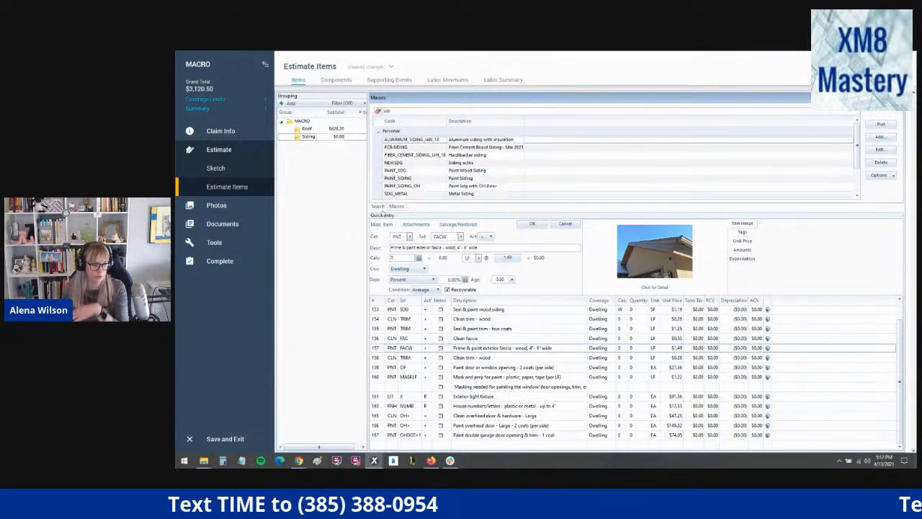
{"action": "left_click", "coordinate": [382, 329]}
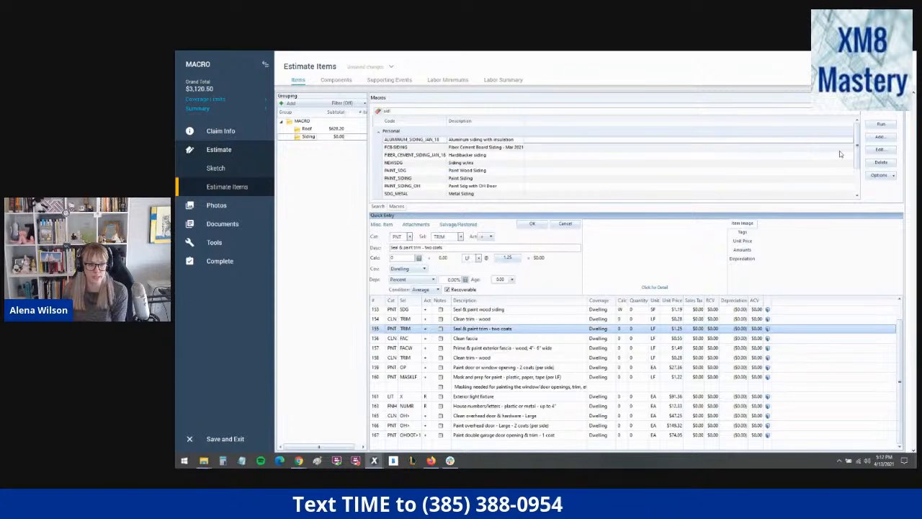
{"action": "left_click", "coordinate": [877, 152]}
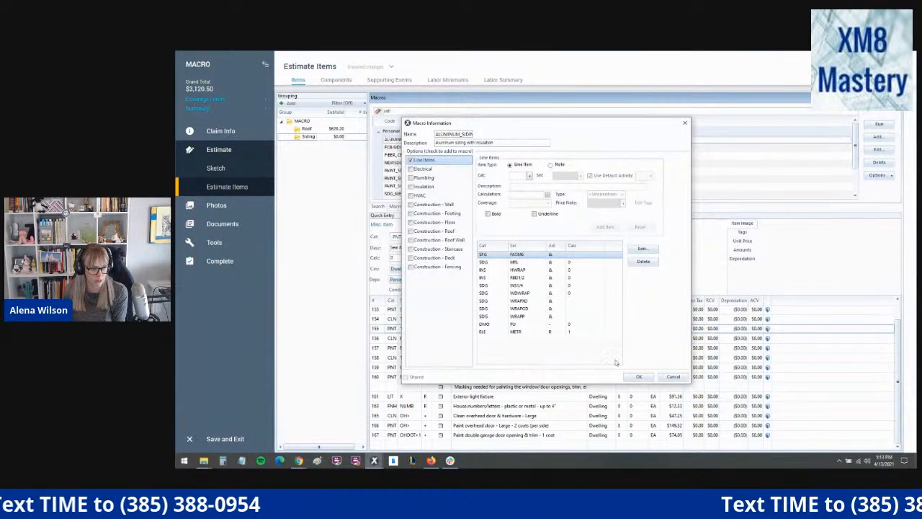
{"action": "left_click", "coordinate": [672, 378]}
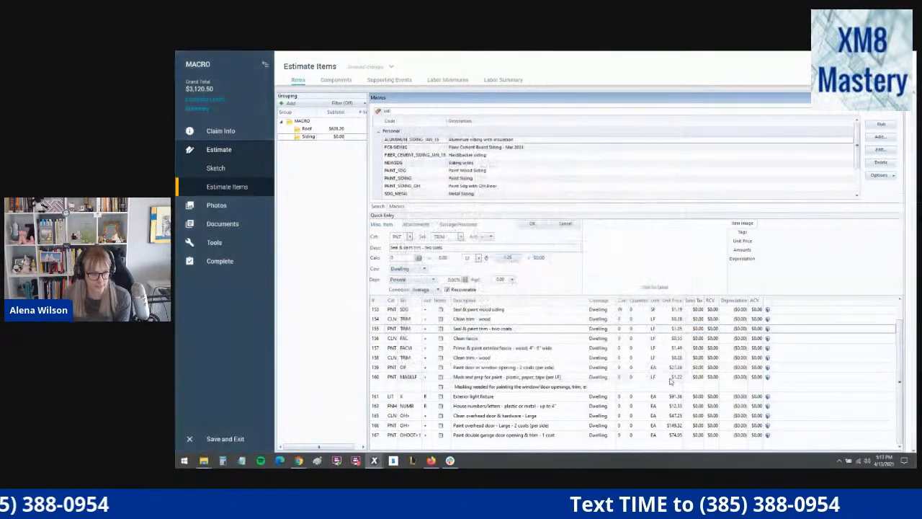